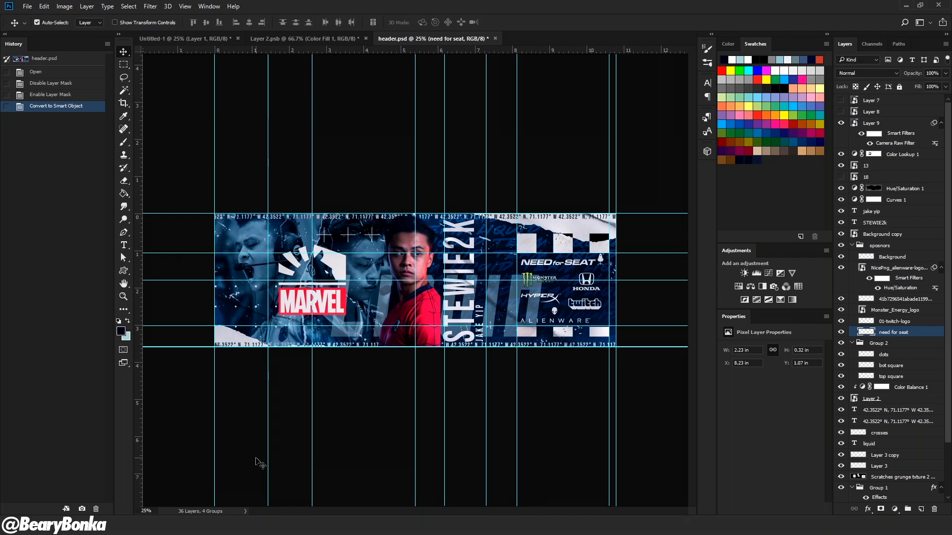
Place the two player photos side by side in the Untitled-1 document and add horizontal and vertical guides through the canvas centre.
key("ctrl+Tab")
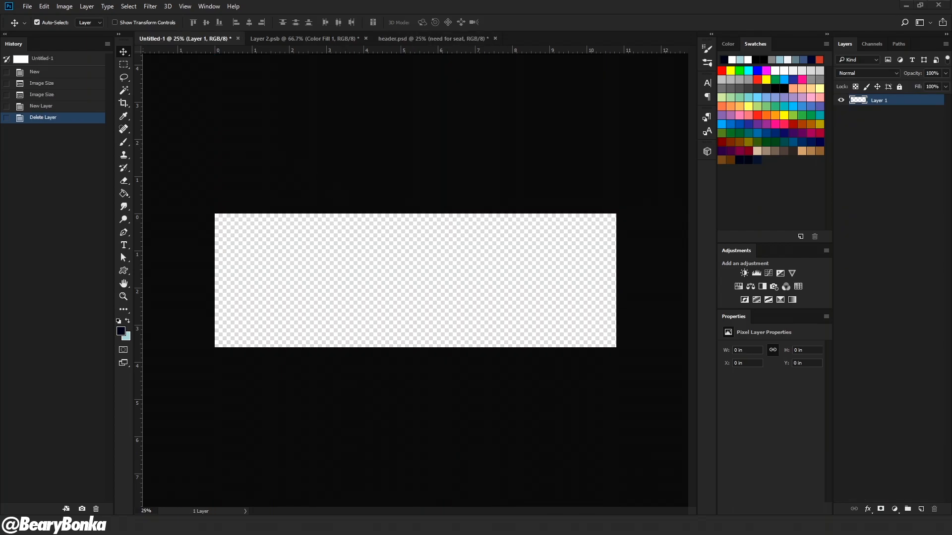
left_click_drag(474, 284, 480, 281)
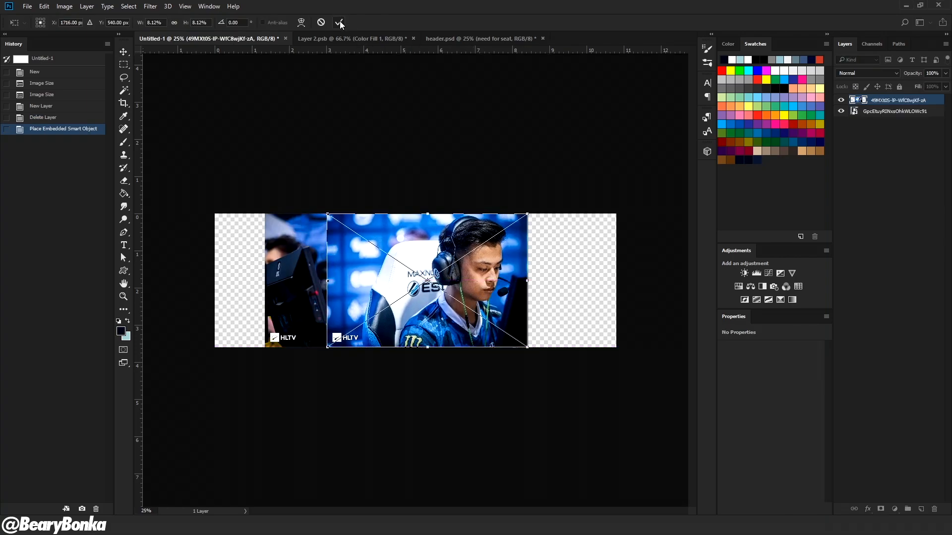
left_click(341, 24)
left_click_drag(312, 259, 286, 260)
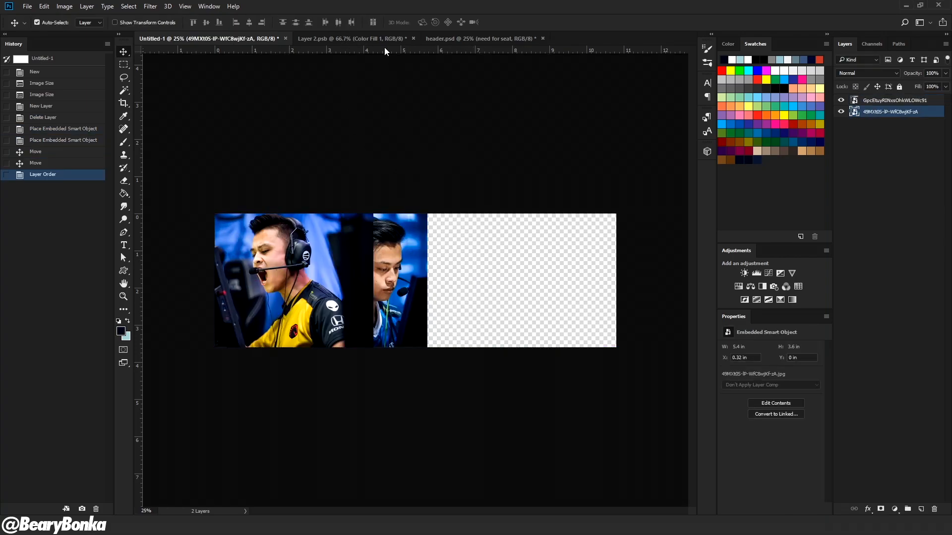
left_click(442, 40)
key("ctrl+Tab")
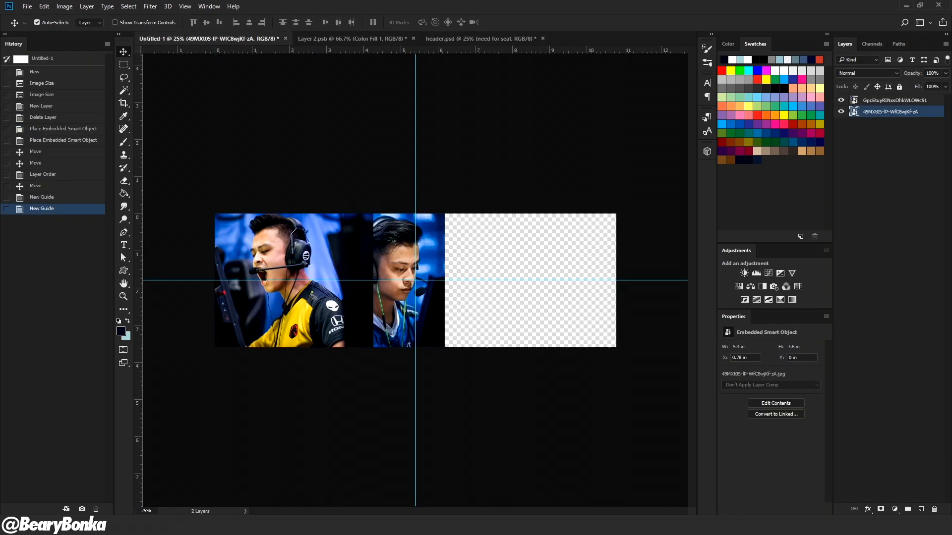
Place the ripped 4 torn-paper image over the area where the two photos meet, rotated about -94 degrees.
left_click_drag(130, 297, 343, 250)
left_click_drag(499, 276, 349, 106)
left_click_drag(338, 226, 370, 229)
left_click(339, 23)
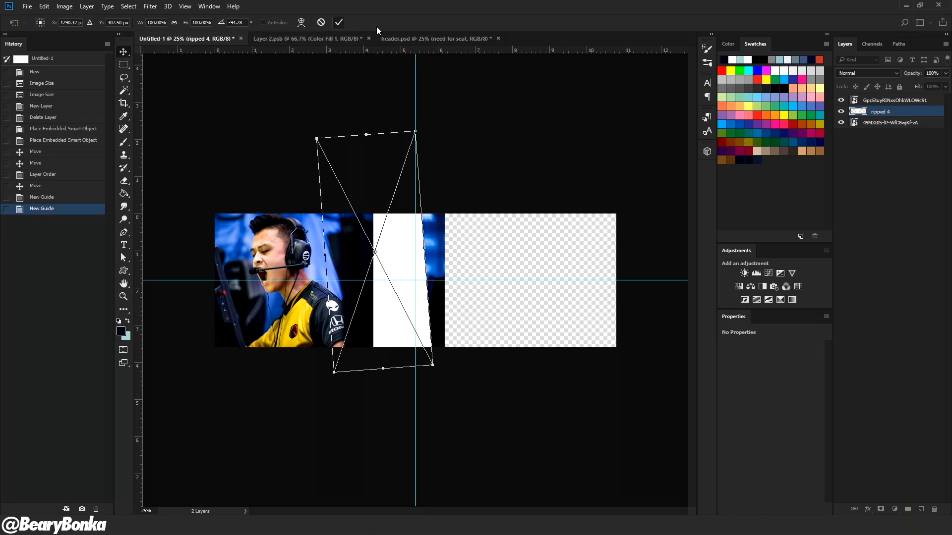
Raise the ripped 4 layer to the top of the stack and reposition and tilt it diagonally between the two players.
left_click_drag(878, 116, 881, 99)
left_click_drag(385, 255, 369, 233)
key("ctrl+t")
left_click_drag(483, 274, 460, 250)
left_click_drag(378, 275, 369, 268)
left_click_drag(370, 321, 357, 303)
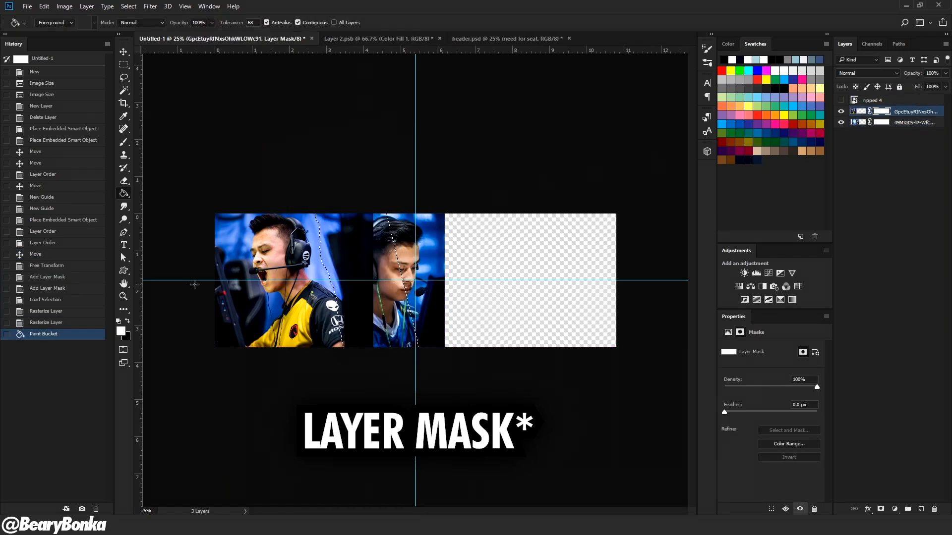
Fill the torn-strip selection with black on the yellow-jersey photo's layer mask, and check it by toggling the ripped 4 layer.
key("x")
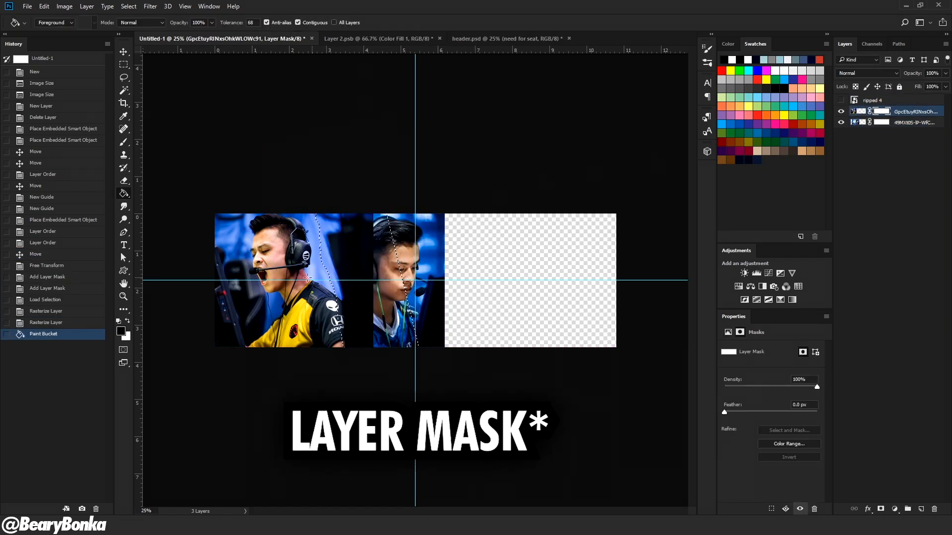
left_click(361, 297)
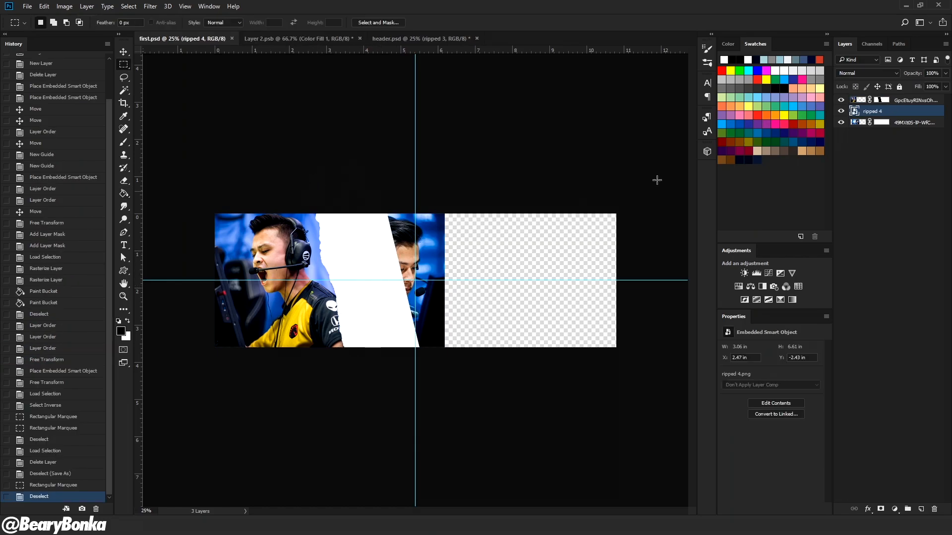
left_click(841, 111)
left_click(841, 112)
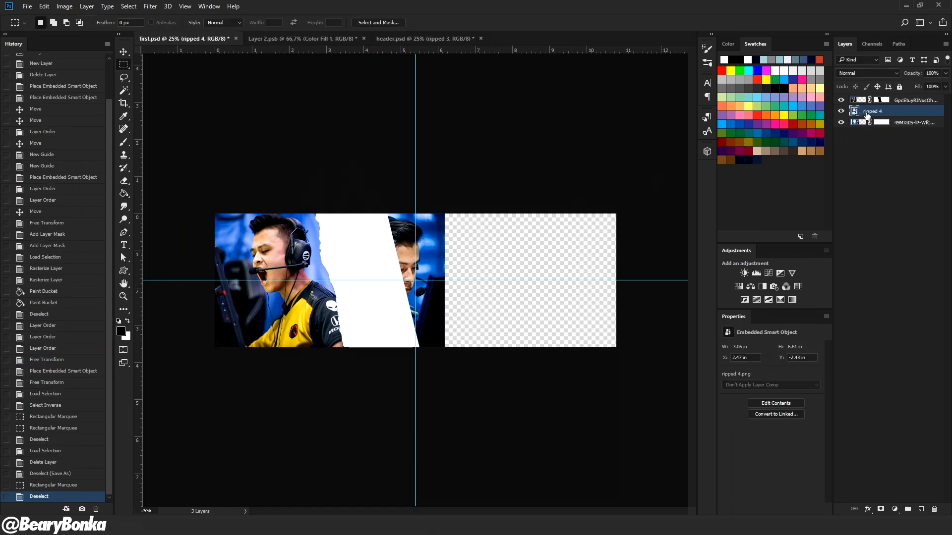
Extend the ripped 4 shape with a white-filled rectangle running from the torn strip past the blue-jersey photo.
left_click_drag(368, 188, 520, 377)
key("g")
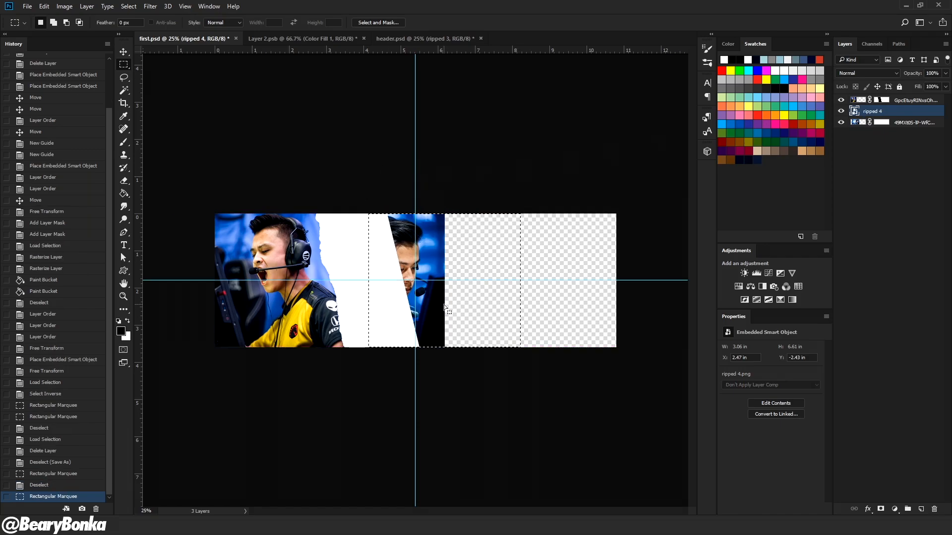
left_click(444, 304)
key("ctrl+d")
Move the ripped 4 layer beneath the blue-jersey photo and clip the photo to it without its layer mask.
left_click_drag(891, 113, 880, 128)
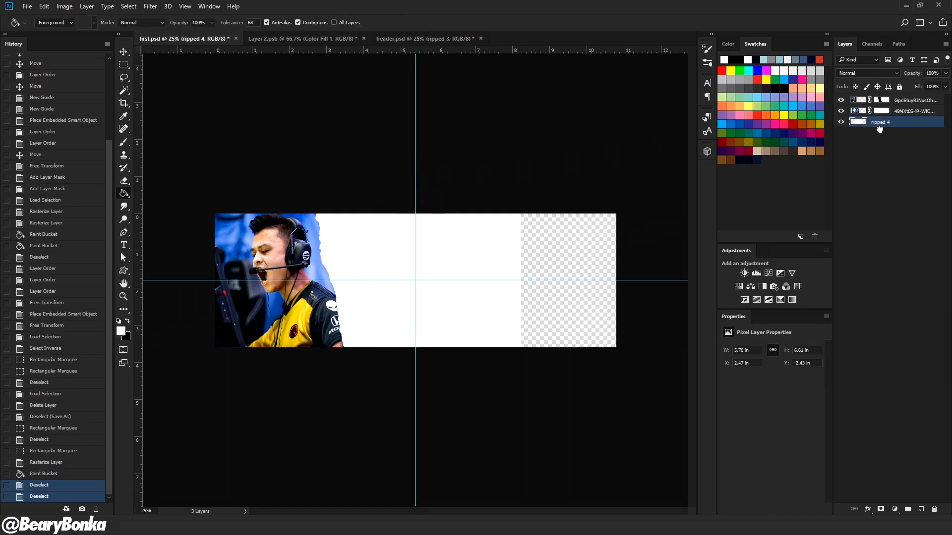
right_click(881, 112)
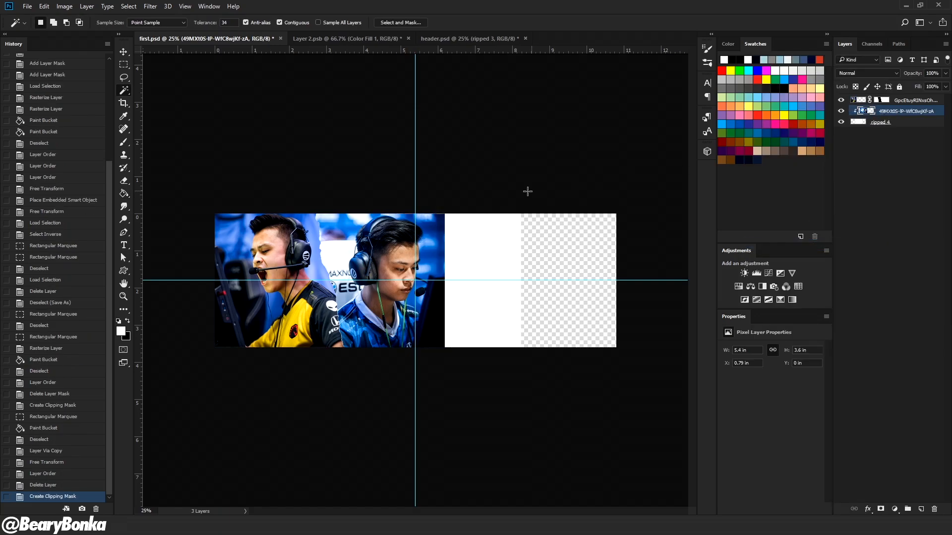
left_click(841, 111)
left_click(840, 111)
Load the yellow-jersey photo's layer mask as a selection and fill it with white on a new layer.
left_click(884, 100)
right_click(885, 100)
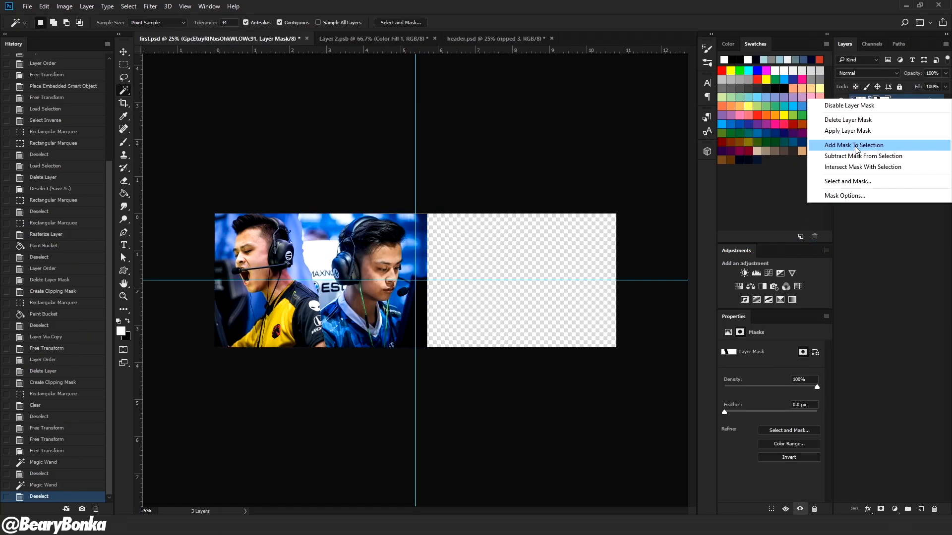
left_click(862, 143)
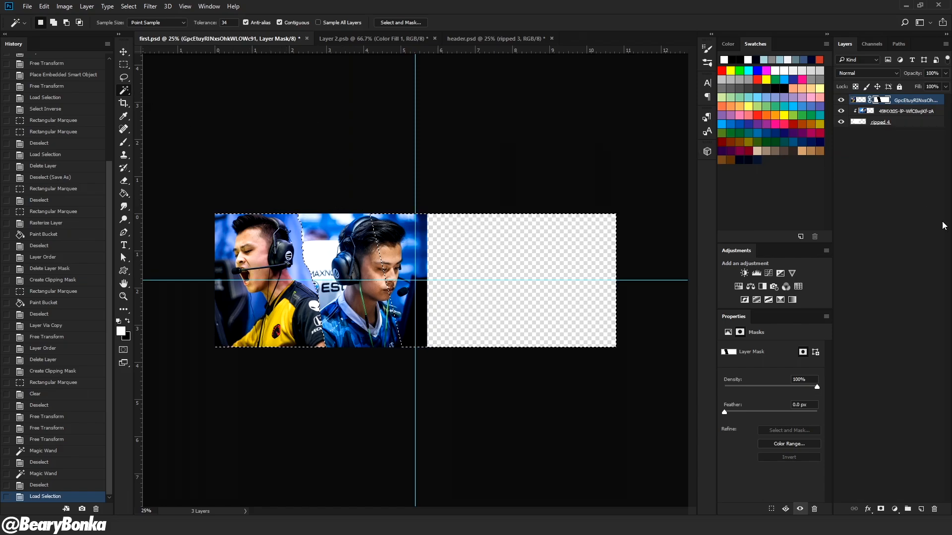
left_click(921, 510)
key("g")
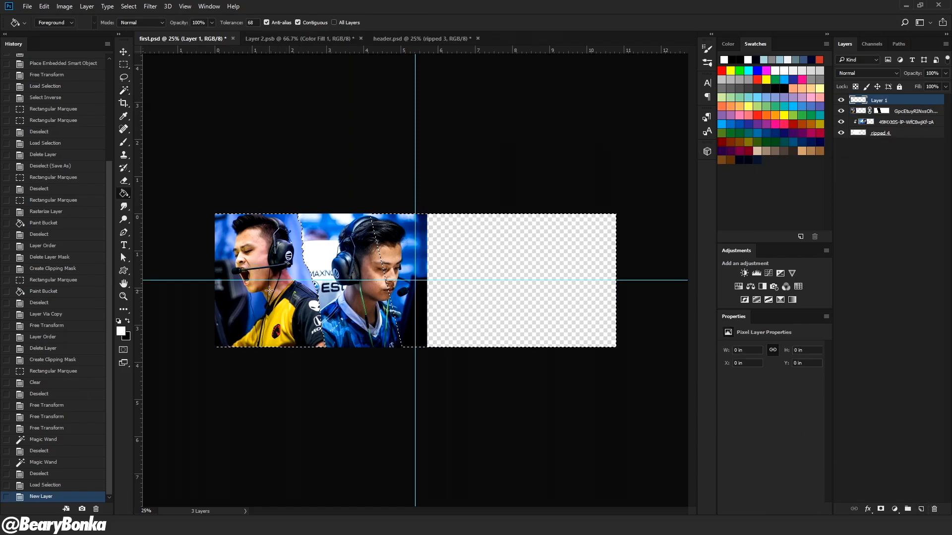
left_click(242, 289)
key("ctrl+d")
Delete the part of the new layer's white fill to the right of the torn strip.
key("m")
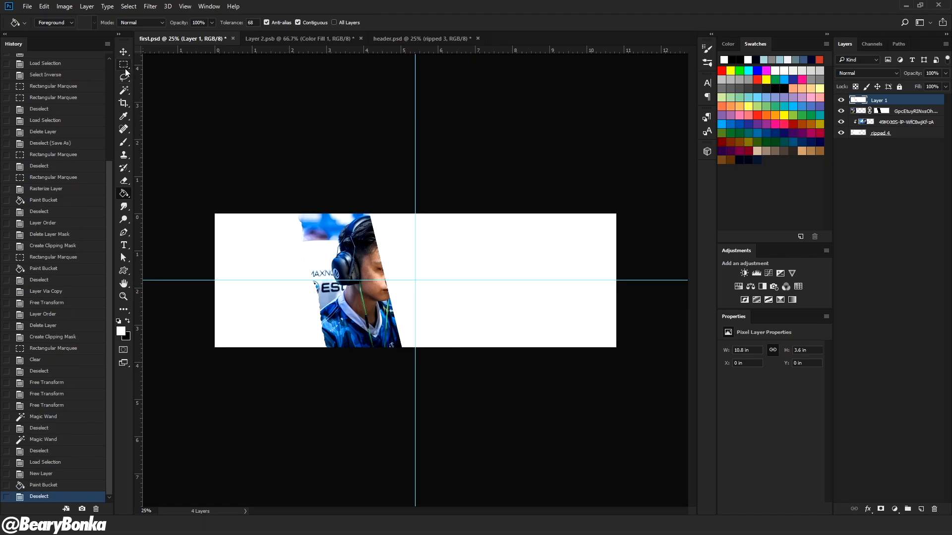
left_click_drag(746, 412, 745, 412)
key("Delete")
key("ctrl+d")
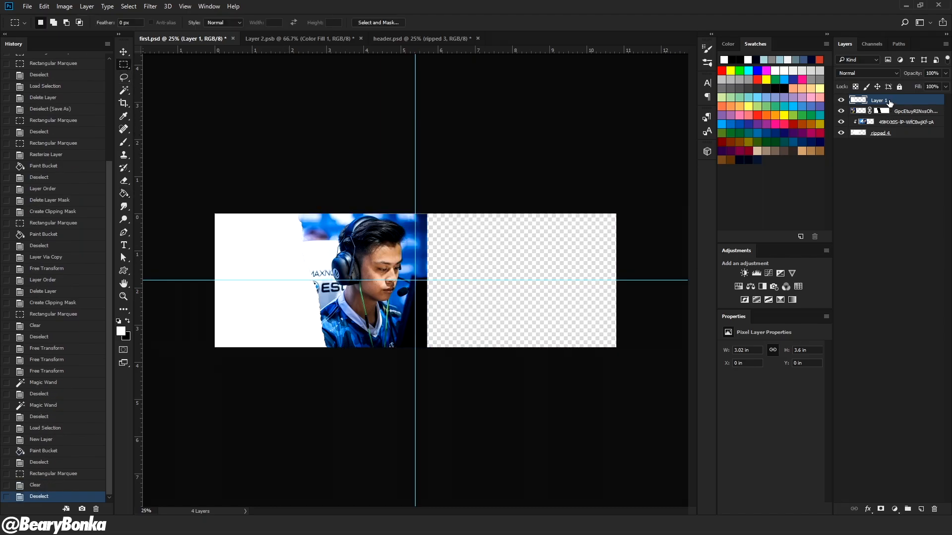
Move the white layer beneath the yellow-jersey photo and shift it slightly to form a white torn-paper edge along the seam.
left_click_drag(889, 103, 887, 117)
key("ctrl+t")
left_click(404, 23)
left_click_drag(311, 228, 315, 225)
left_click_drag(319, 338, 321, 342)
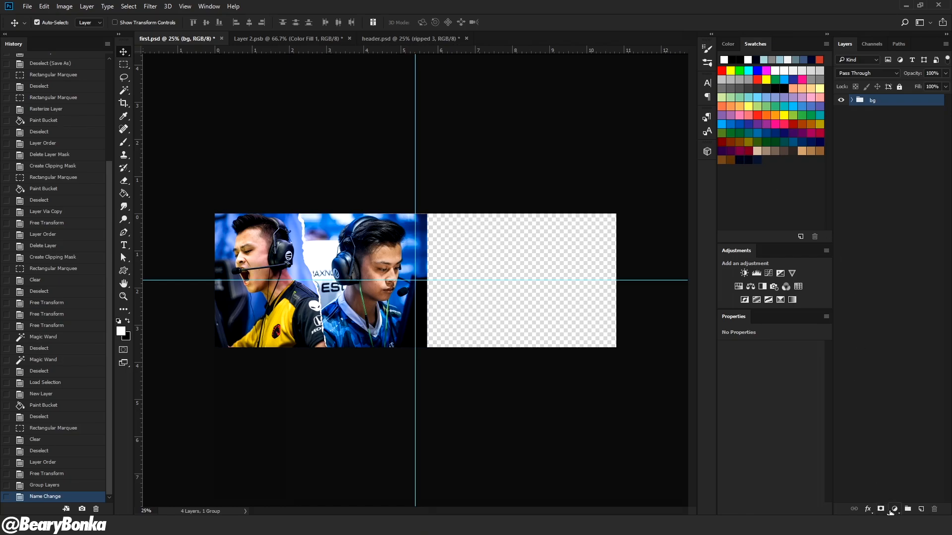
Add a Solid Color fill layer in dark navy 031422 above the bg group and set its blend mode to Color.
left_click(881, 509)
key("ctrl+z")
left_click(895, 509)
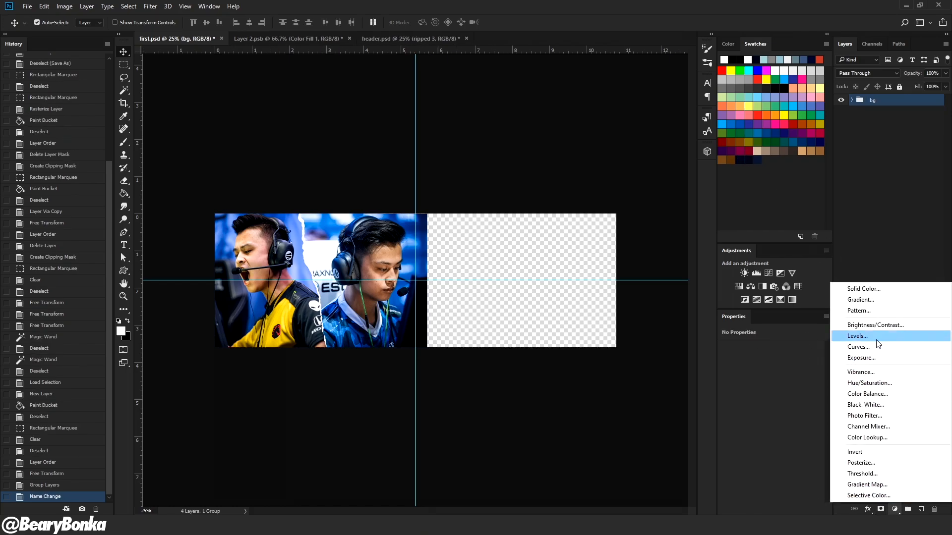
left_click(863, 289)
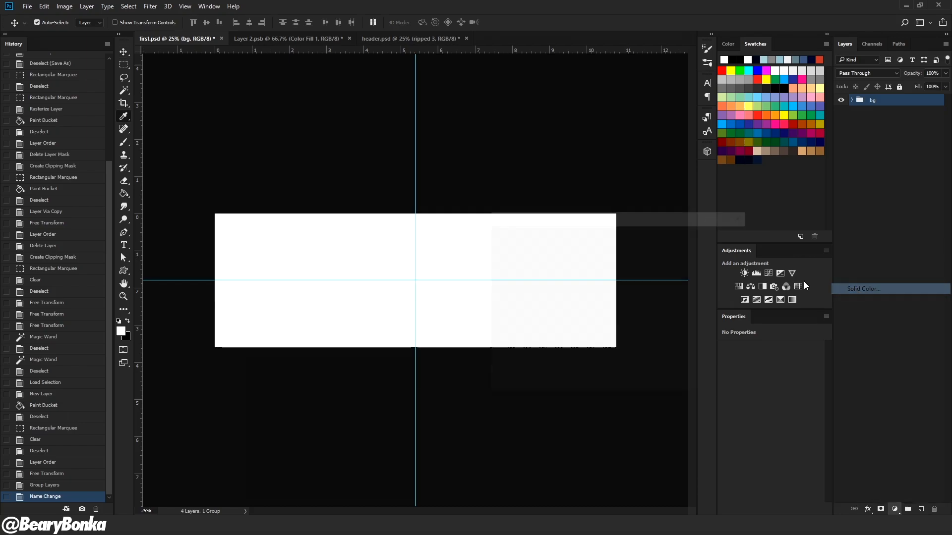
left_click(749, 161)
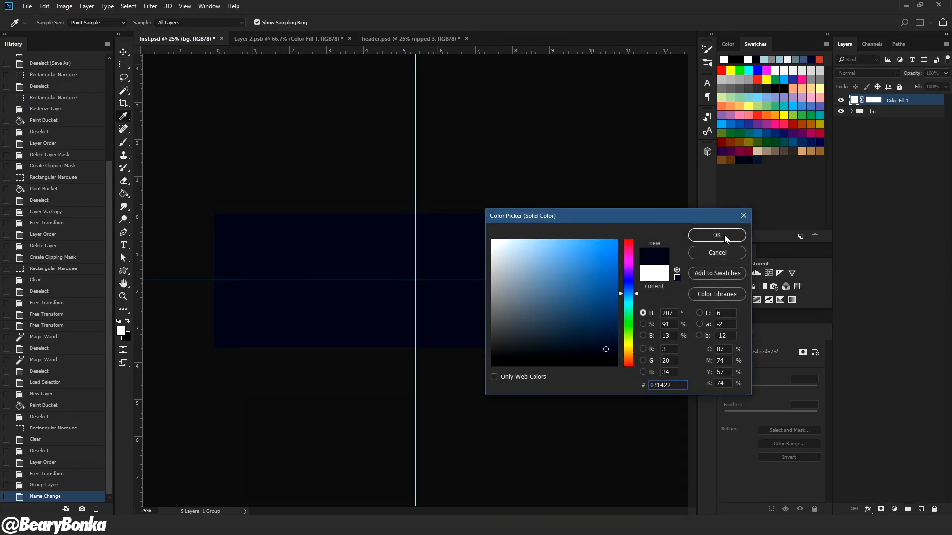
left_click(717, 235)
left_click(865, 73)
left_click(842, 259)
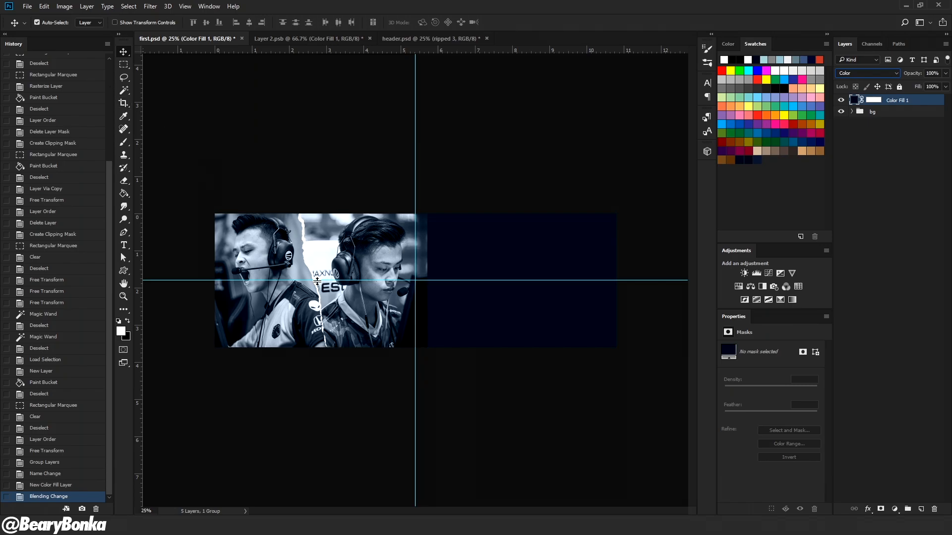
Reorder Layer 2 above the color fill in Layer 2.psb and duplicate it into first.psd as "Layer 2".
left_click(414, 38)
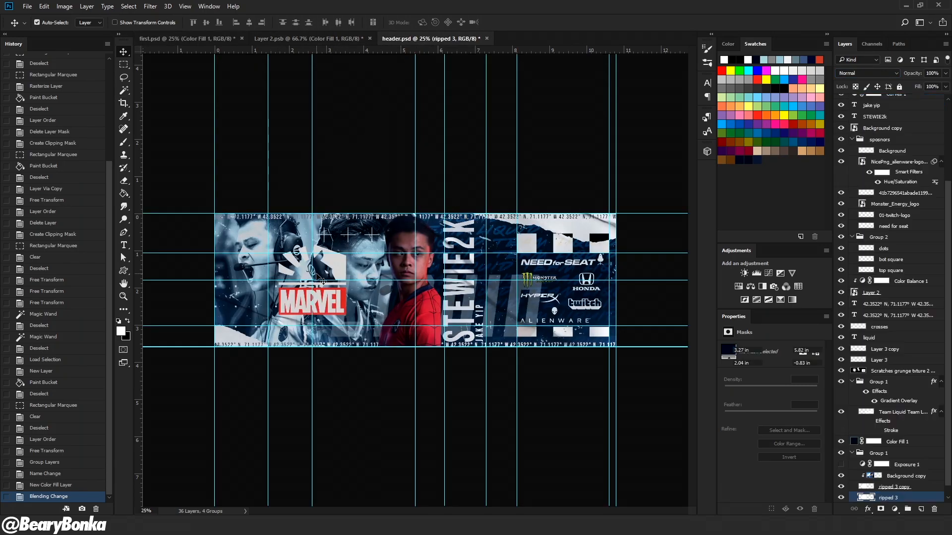
left_click(187, 38)
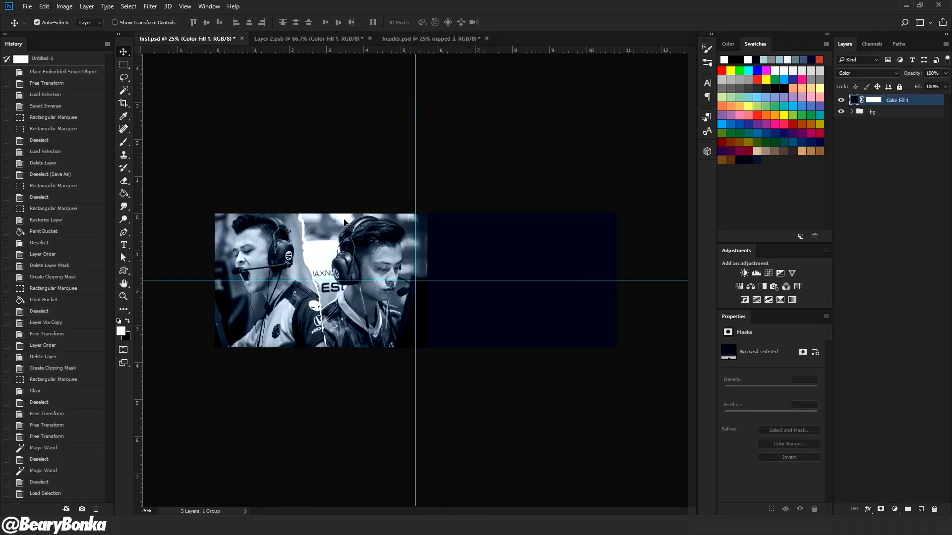
left_click(307, 38)
left_click_drag(892, 124, 920, 109)
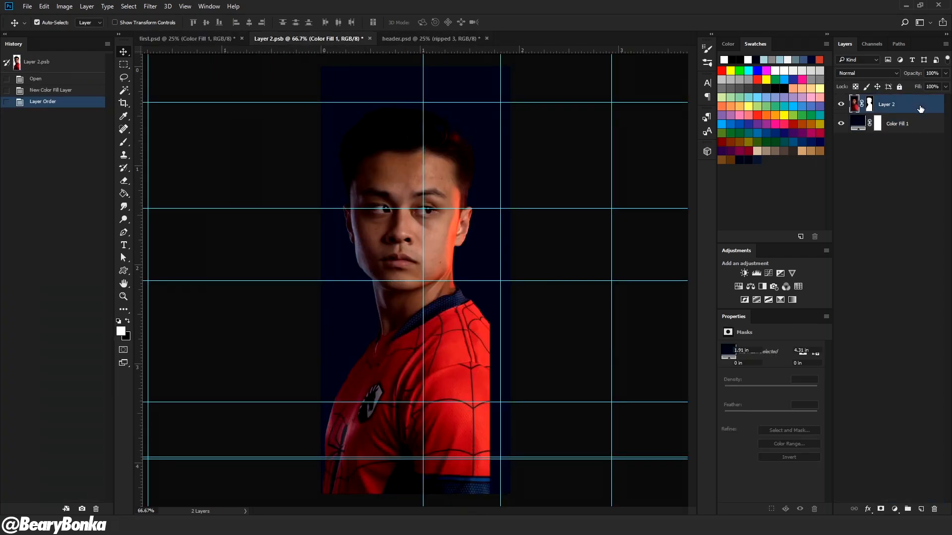
right_click(920, 109)
left_click(887, 106)
left_click(457, 198)
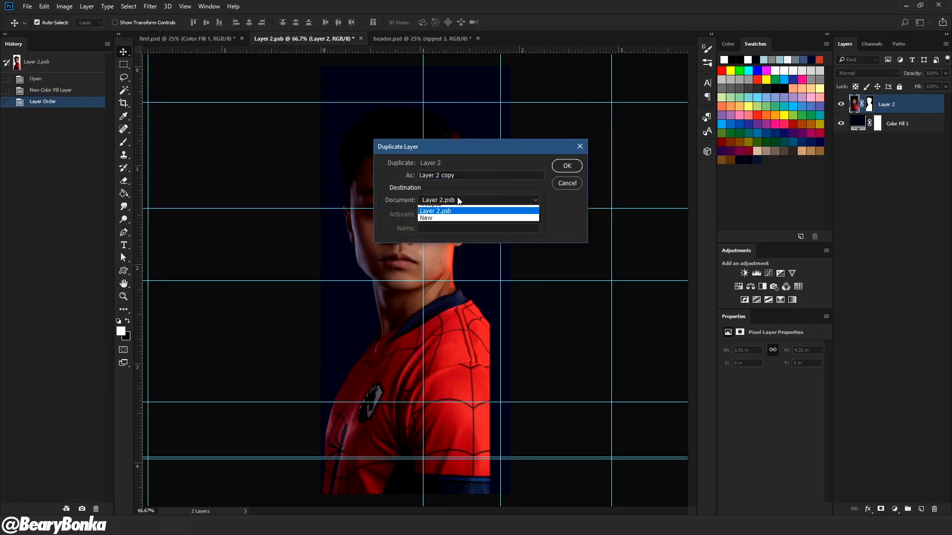
left_click(442, 211)
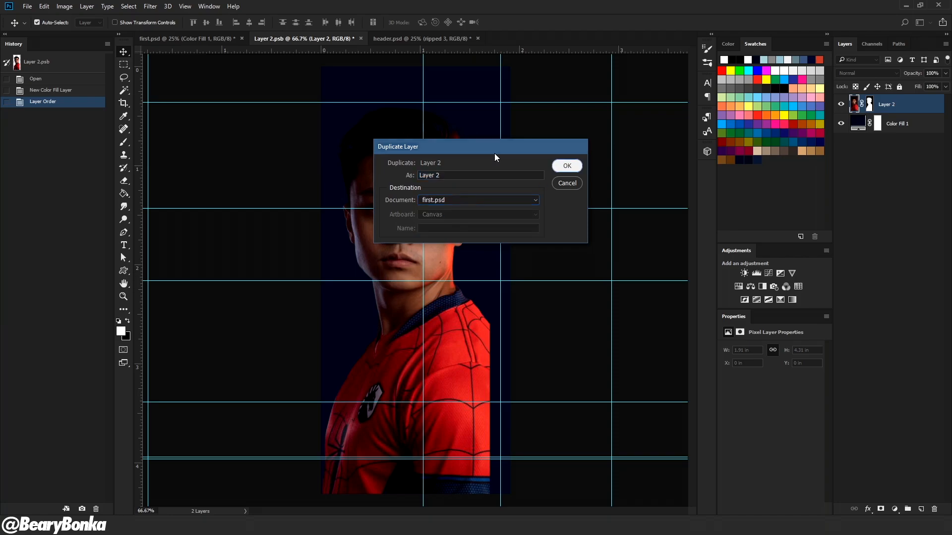
left_click(567, 166)
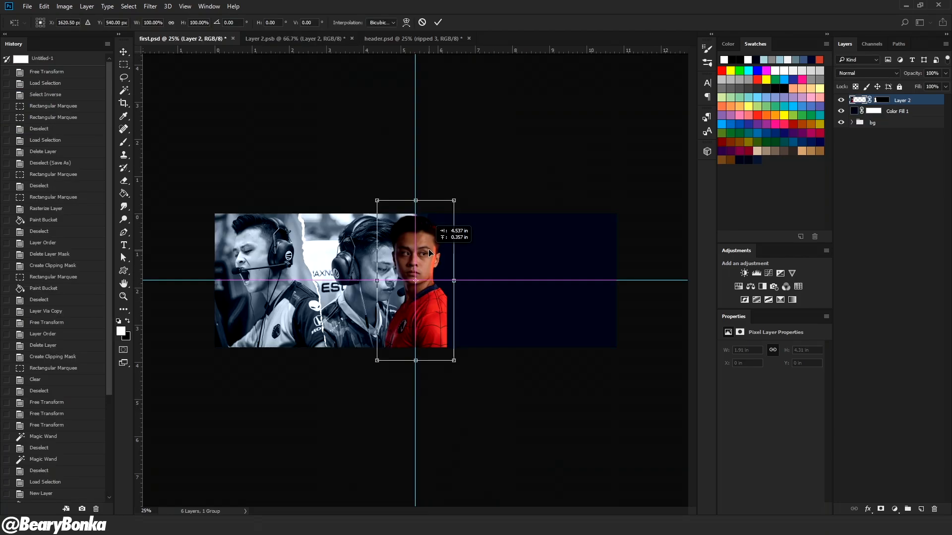
Position the red-jersey portrait at the canvas centre and resize it to about 1.96 by 4.43 in.
left_click_drag(429, 253, 429, 253)
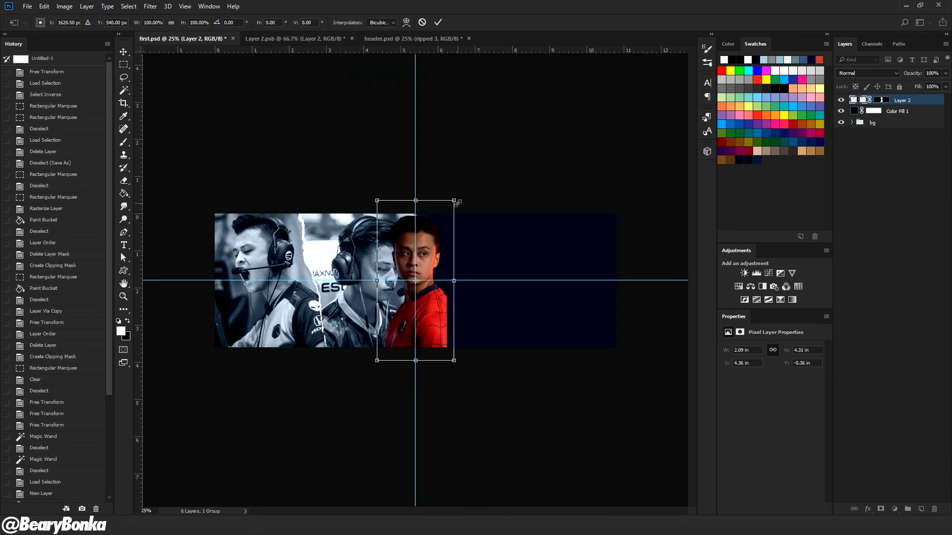
mouse_move(459, 201)
left_mouse_down()
mouse_move(445, 213)
mouse_move(452, 209)
left_mouse_up()
key("Return")
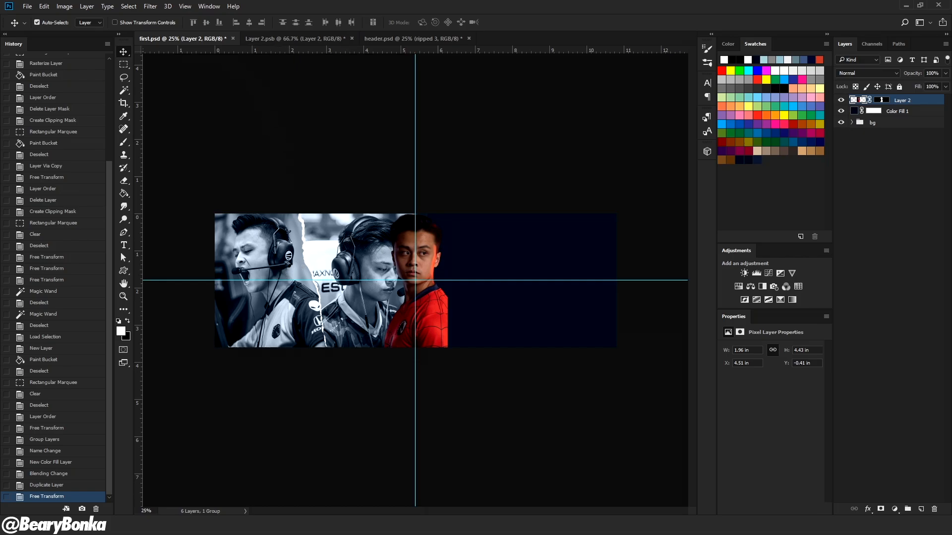
Place the MARVEL team logo over the two background players and remove its dark background.
left_click_drag(392, 236, 337, 297)
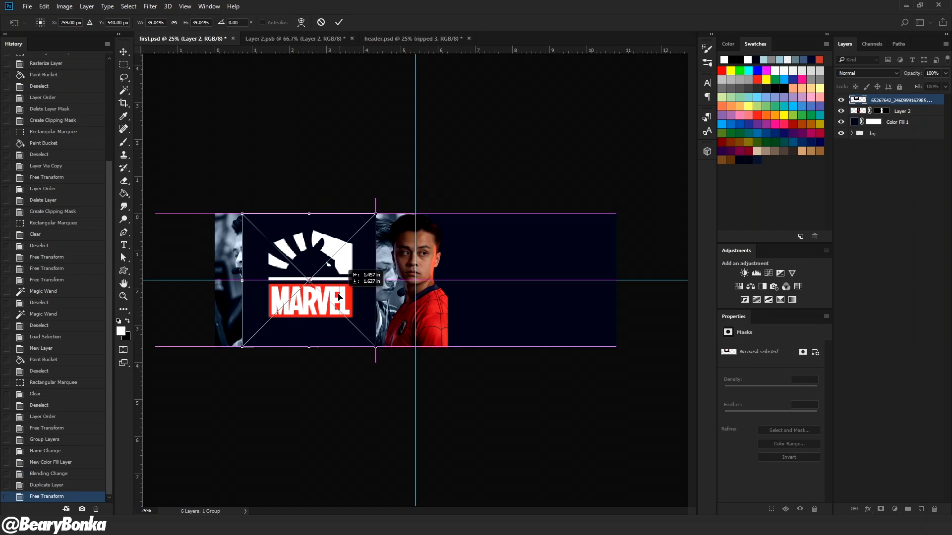
left_click(338, 22)
key("ctrl+d")
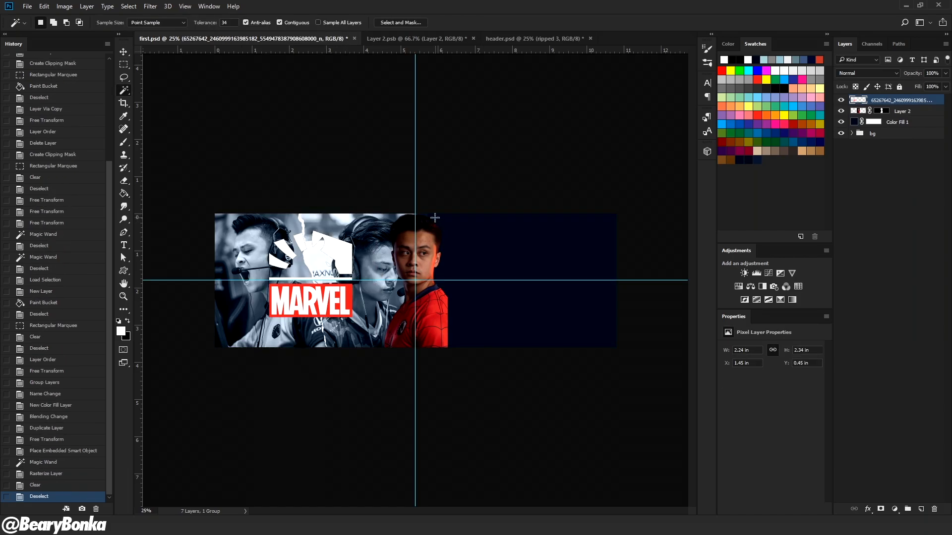
Scale the MARVEL team logo down to about 1.68 by 1.75 in, keeping it between the two background players.
key("ctrl+t")
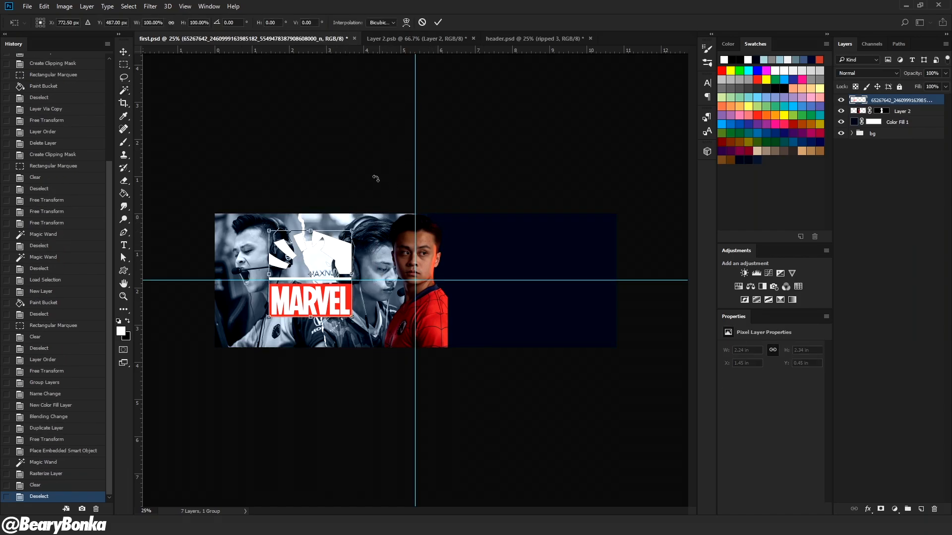
left_click_drag(355, 227, 325, 263)
key("Return")
key("w")
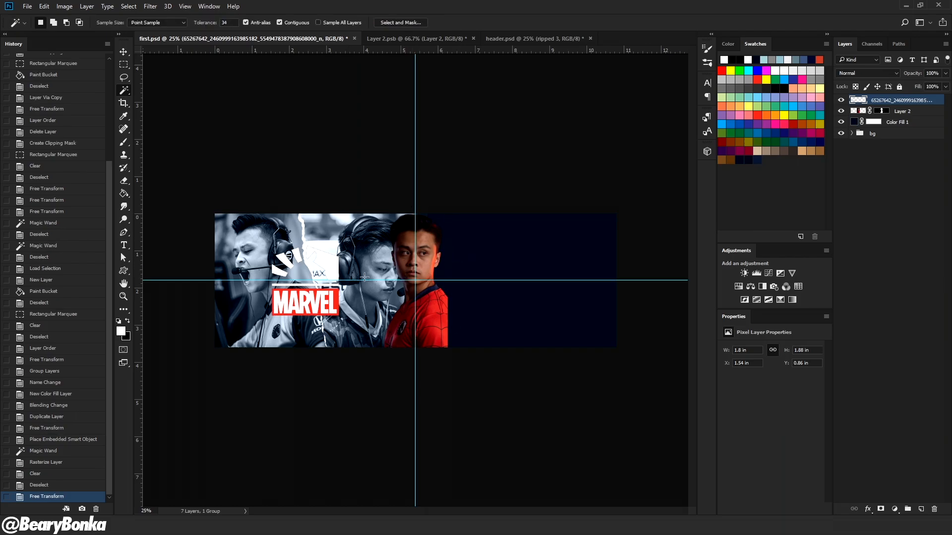
key("ctrl+t")
key("Return")
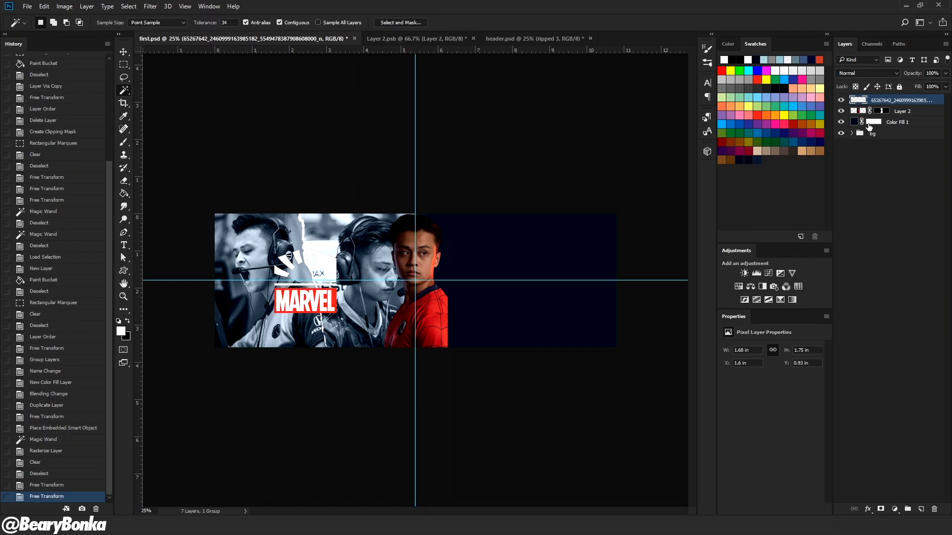
Add an Exposure adjustment layer above Color Fill 1 and set its exposure to -1.53.
left_click(886, 123)
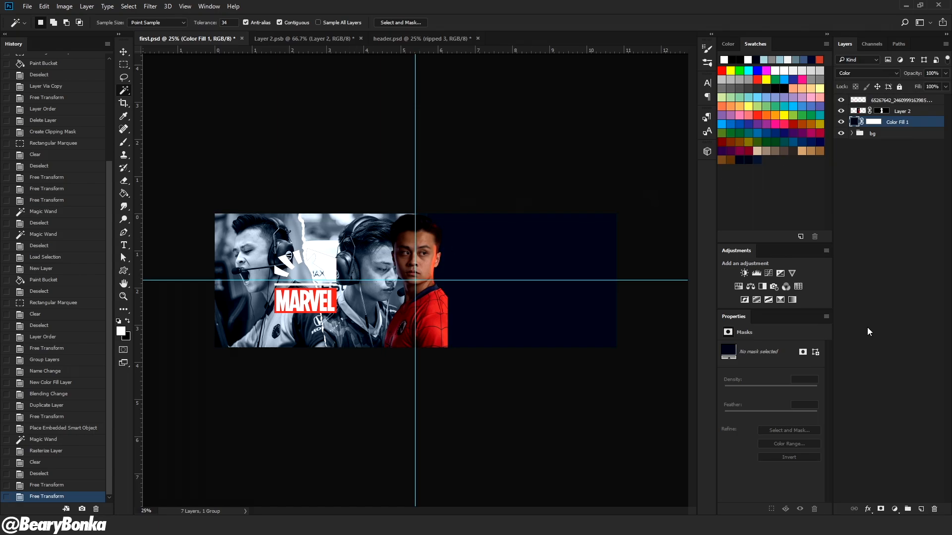
left_click(895, 509)
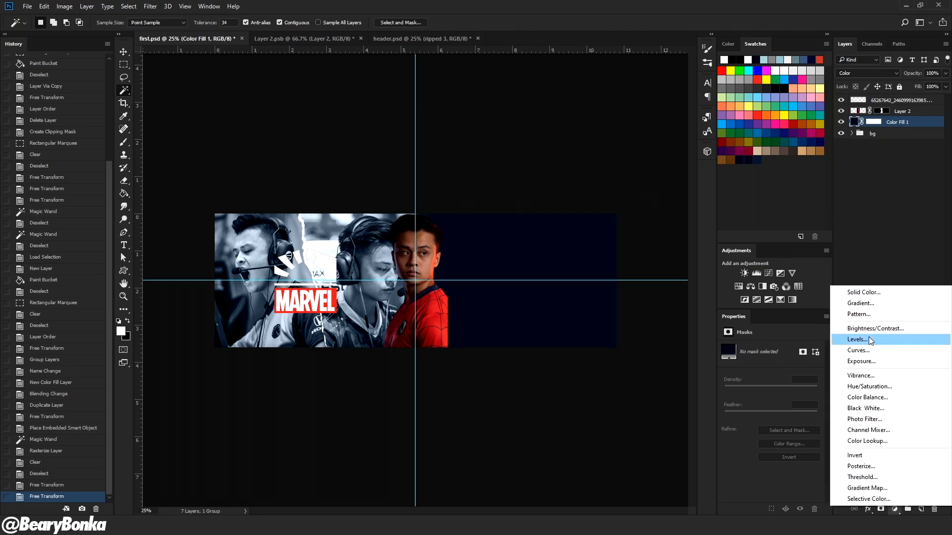
left_click(873, 359)
left_click_drag(771, 371, 762, 377)
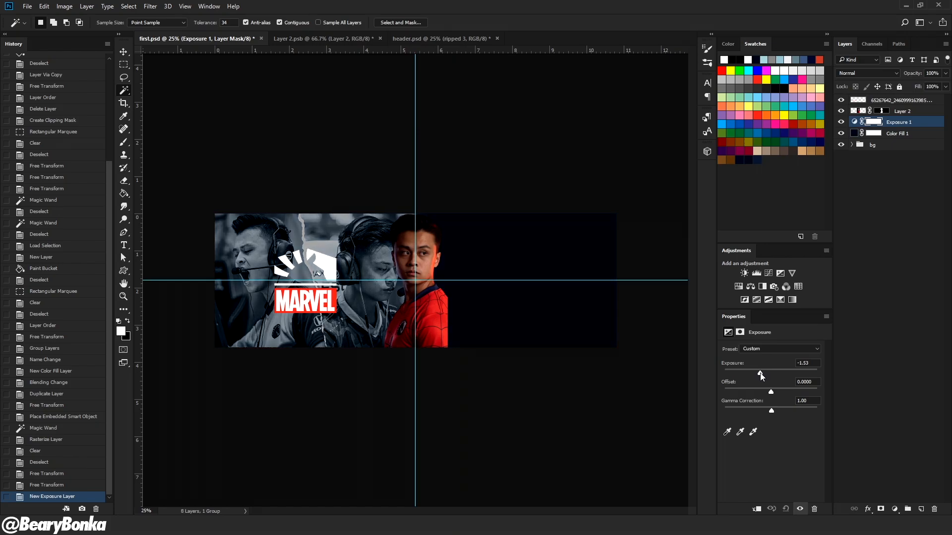
key("v")
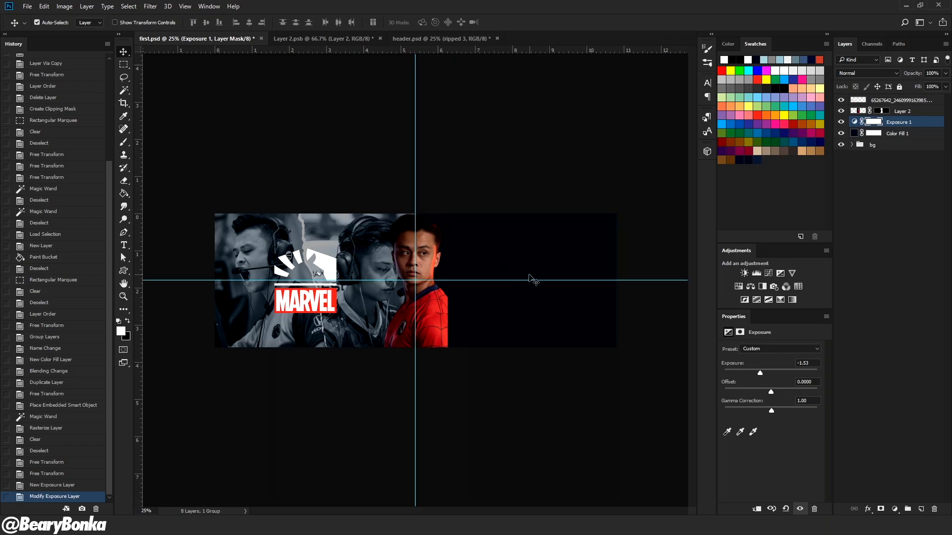
Add the white text "team liquid" over the dark right half of the canvas and set its font to Mubenk.
key("t")
left_click(323, 176)
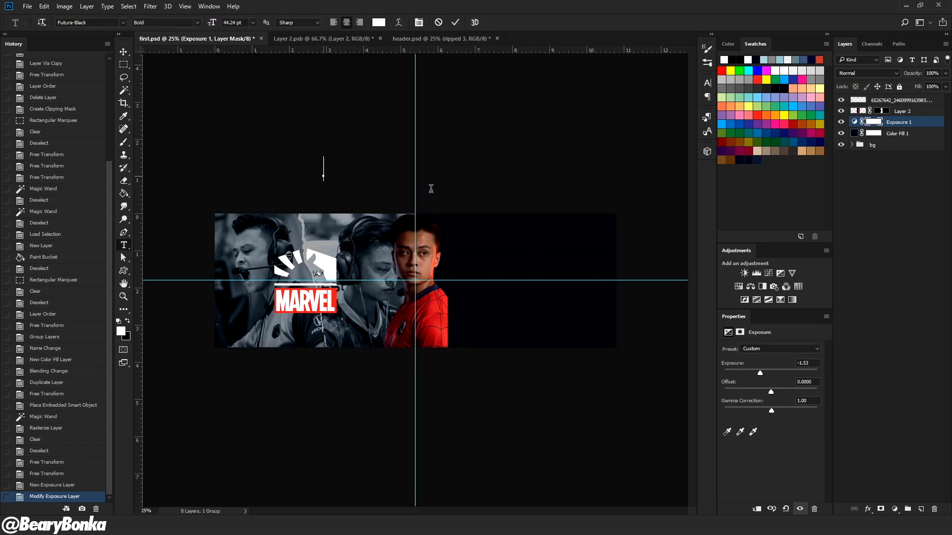
type("TEAM LIQUID")
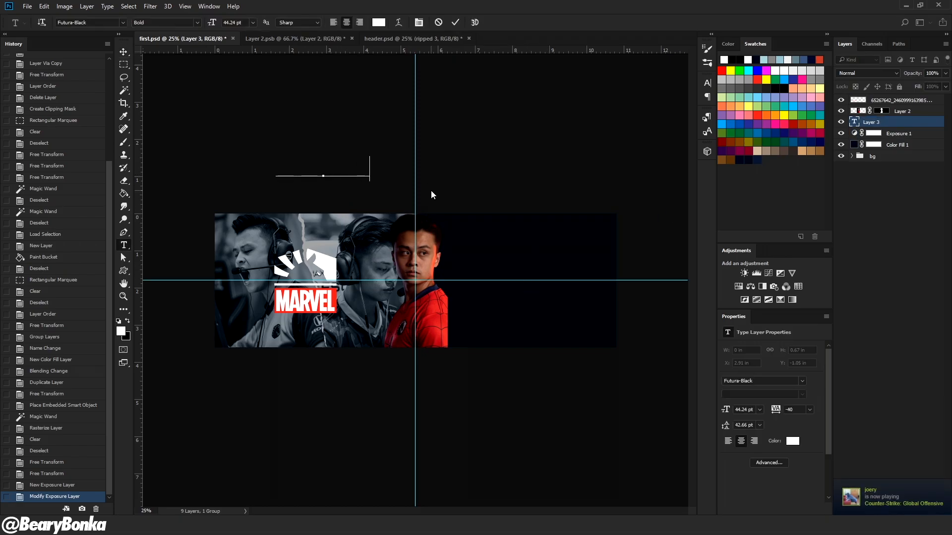
left_click_drag(401, 182, 605, 276)
key("ctrl+a")
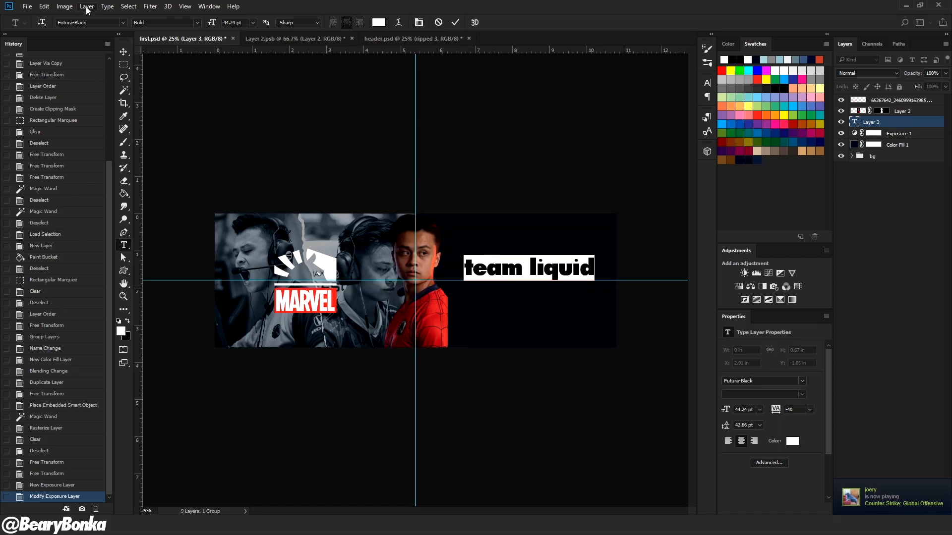
left_click(122, 22)
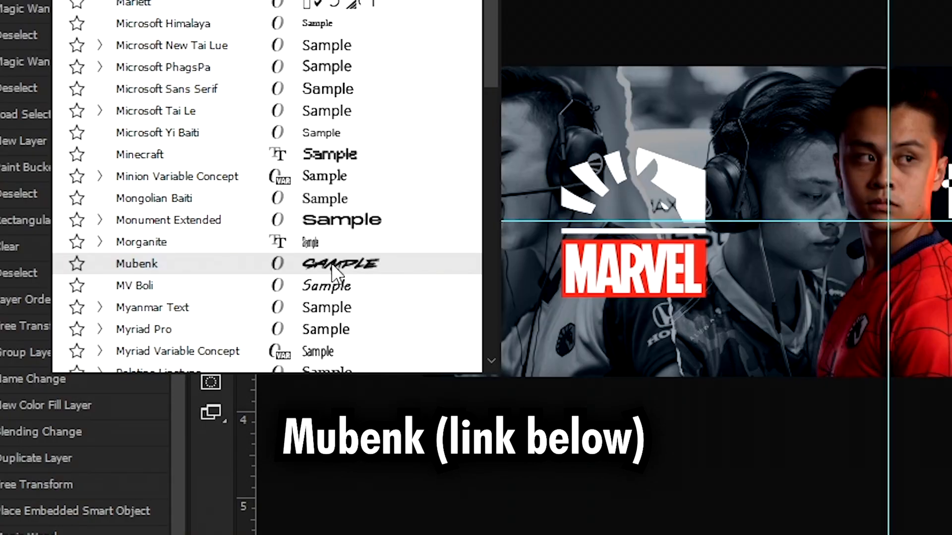
left_click(331, 262)
key("ctrl+Return")
Scale the team liquid text down to about 39.76 pt and place it at the canvas's upper edge beside the portrait.
key("ctrl+t")
left_click_drag(529, 267, 519, 223)
left_click_drag(608, 211, 457, 244)
key("Return")
Duplicate the team liquid text into seven copies and arrange them as four staggered rows across the right half.
key("ctrl+j")
key("ctrl+t")
key("Return")
key("ctrl+j")
key("ctrl+t")
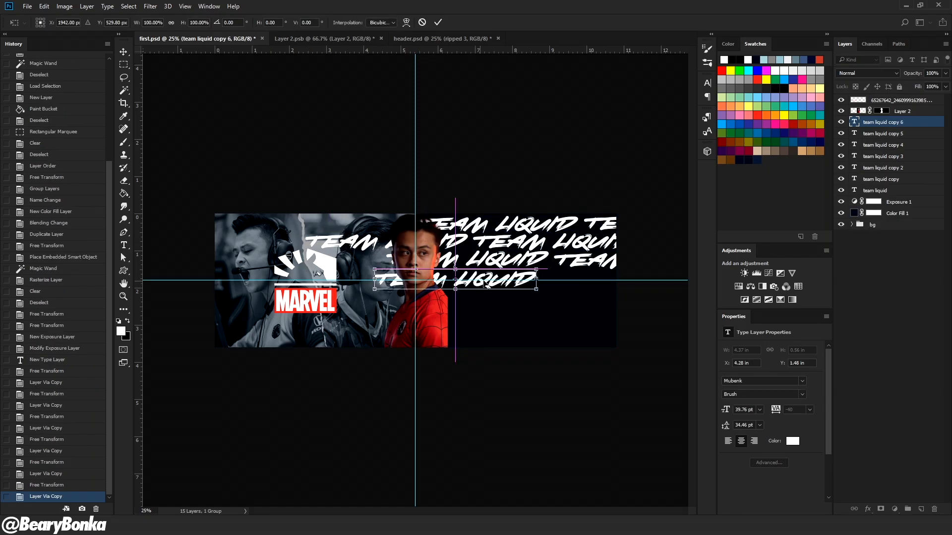
key("Return")
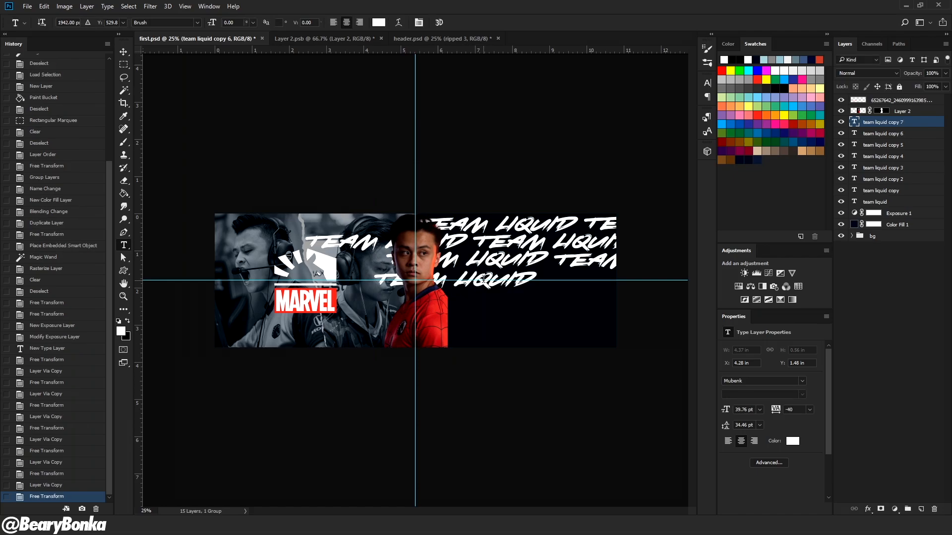
key("ctrl+j")
key("ctrl+t")
left_click_drag(529, 288, 682, 285)
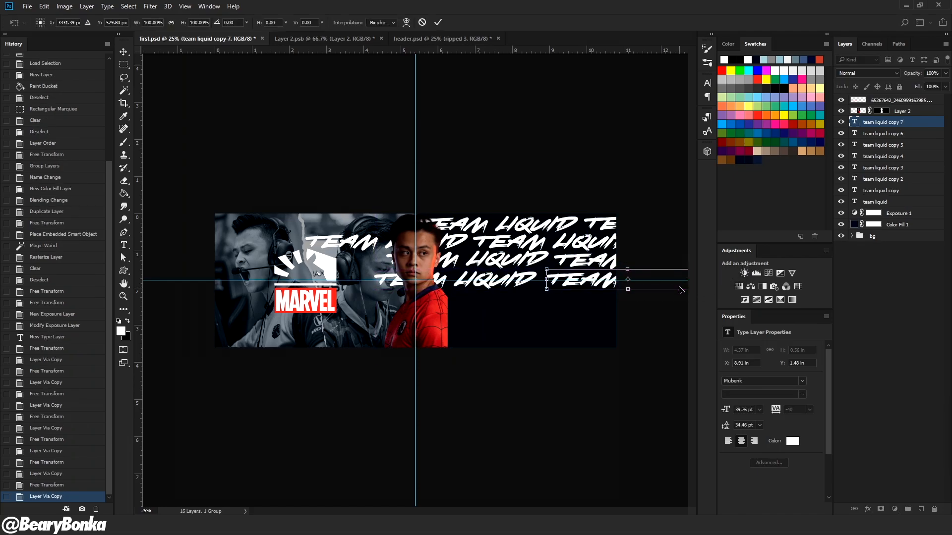
key("Return")
Merge the eight team liquid text layers and place a duplicate of the merged block below to cover the canvas's lower half.
key("t")
left_click(893, 206)
left_click(900, 124, "shift")
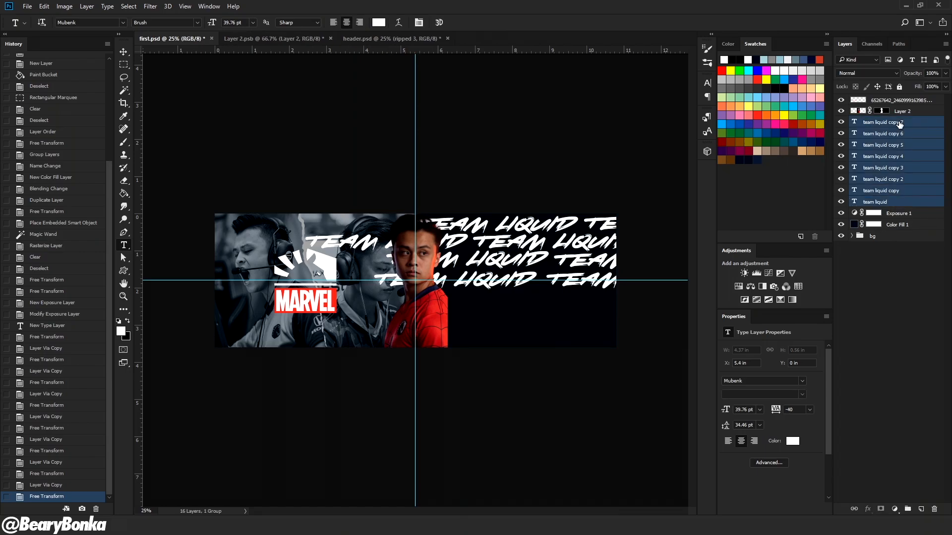
key("ctrl+e")
key("ctrl+j")
key("ctrl+t")
left_click_drag(575, 237, 544, 311)
key("Return")
key("t")
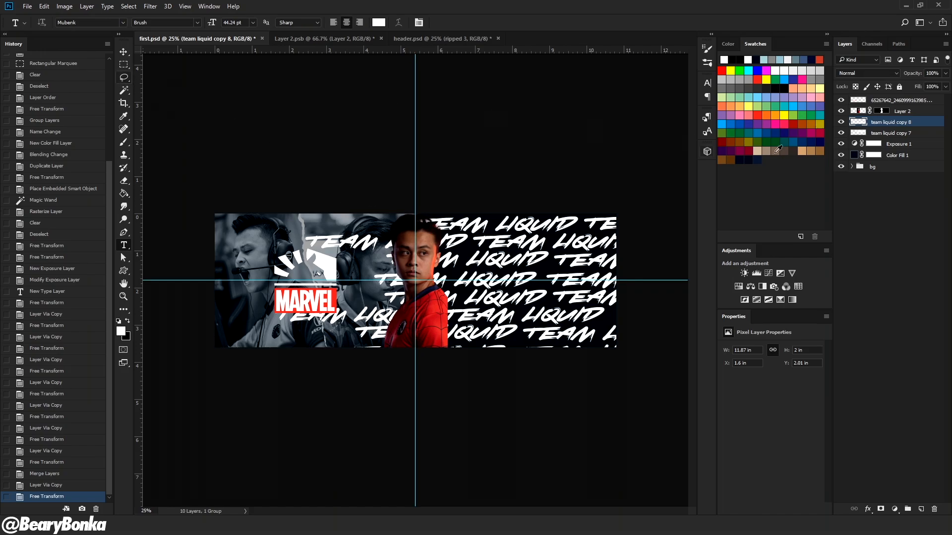
Merge the two text blocks and clear the lettering over the left-hand photos with a Polygonal Lasso selection.
key("ctrl+e")
left_click(124, 78)
left_click(159, 88)
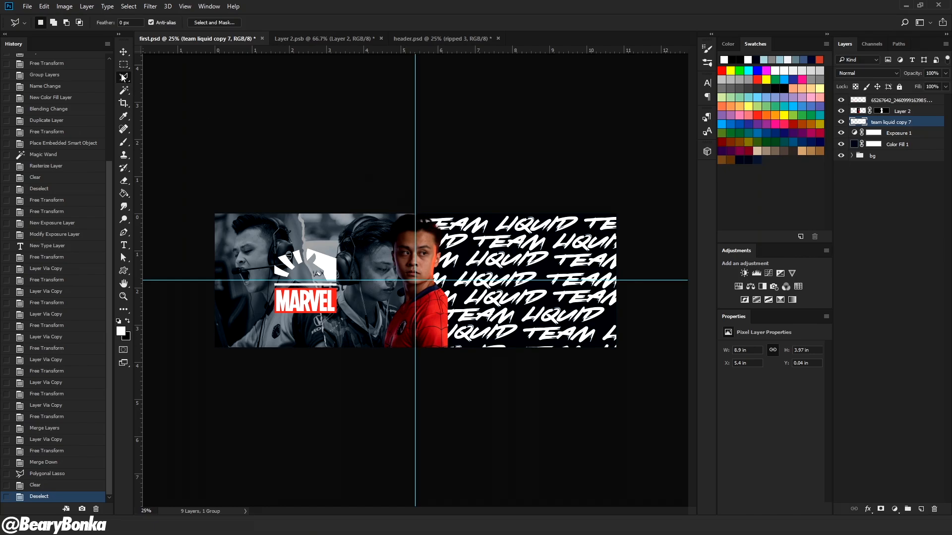
key("v")
left_click(866, 72)
left_click(849, 185)
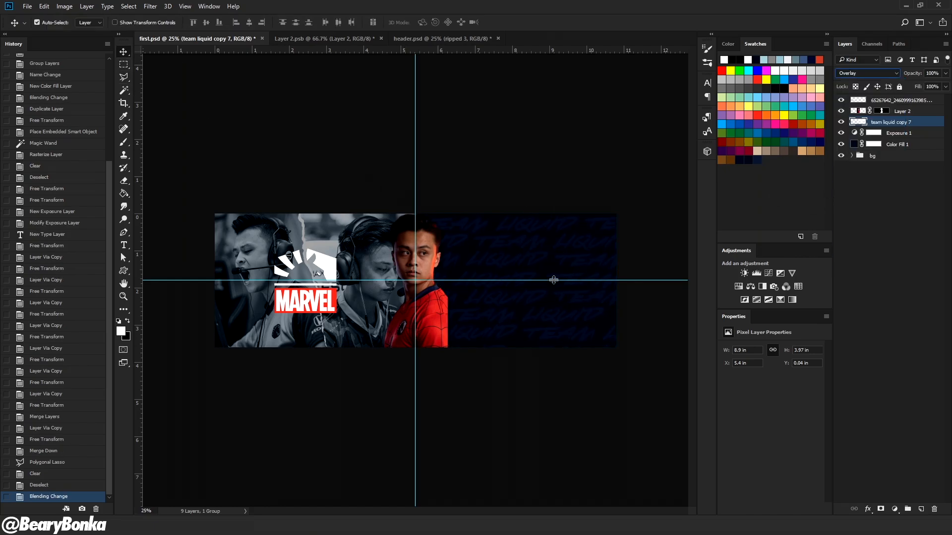
left_click(866, 72)
left_click(850, 85)
left_click_drag(916, 73, 908, 77)
key("0")
Set the merged text pattern layer's blend mode to Soft Light.
left_click(852, 73)
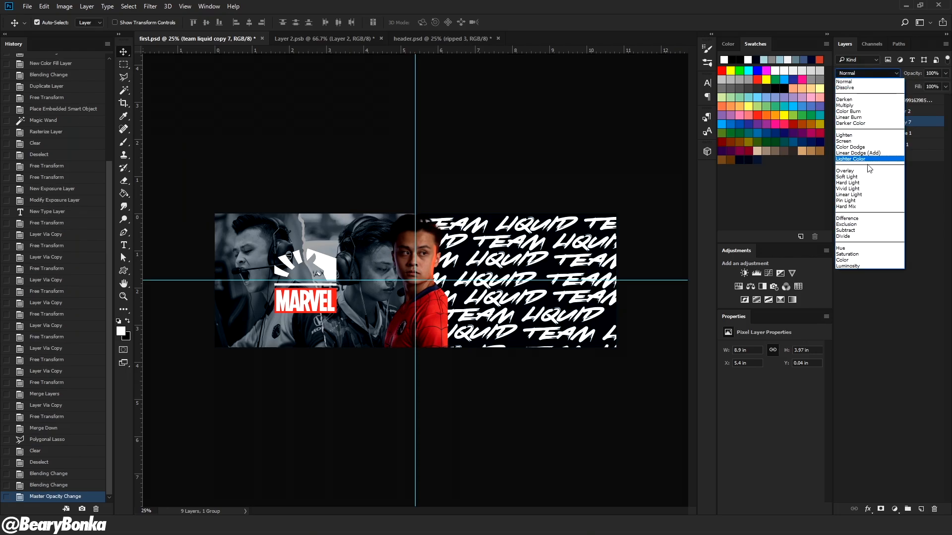
left_click(849, 177)
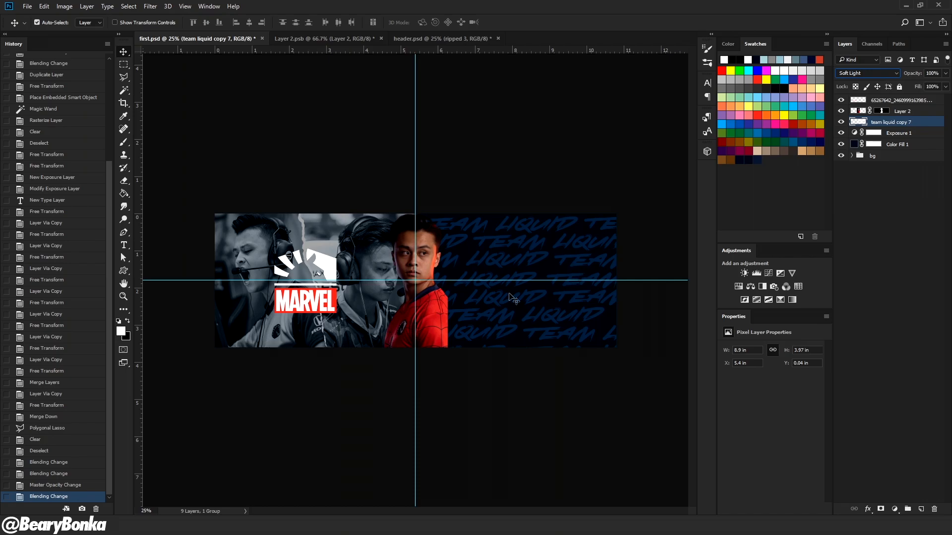
Add a gradient fill above Color Fill 1 using the Foreground to Background preset, with its start stop in very dark navy.
left_click(879, 145)
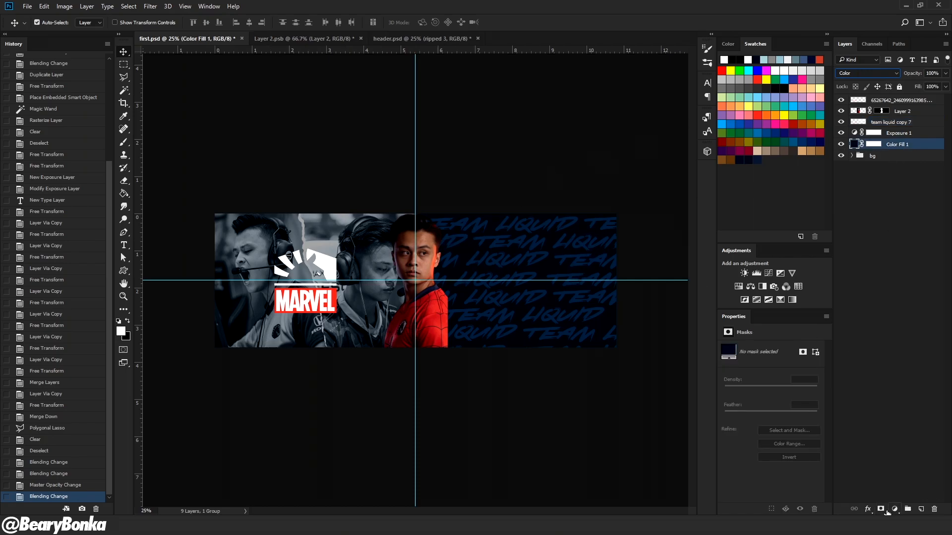
left_click(894, 510)
left_click(865, 306)
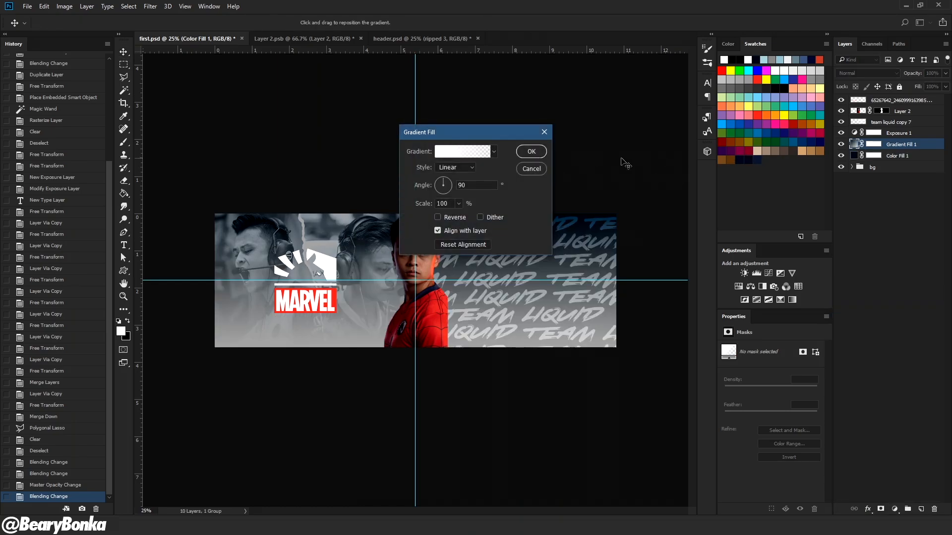
left_click(451, 152)
left_click(508, 224)
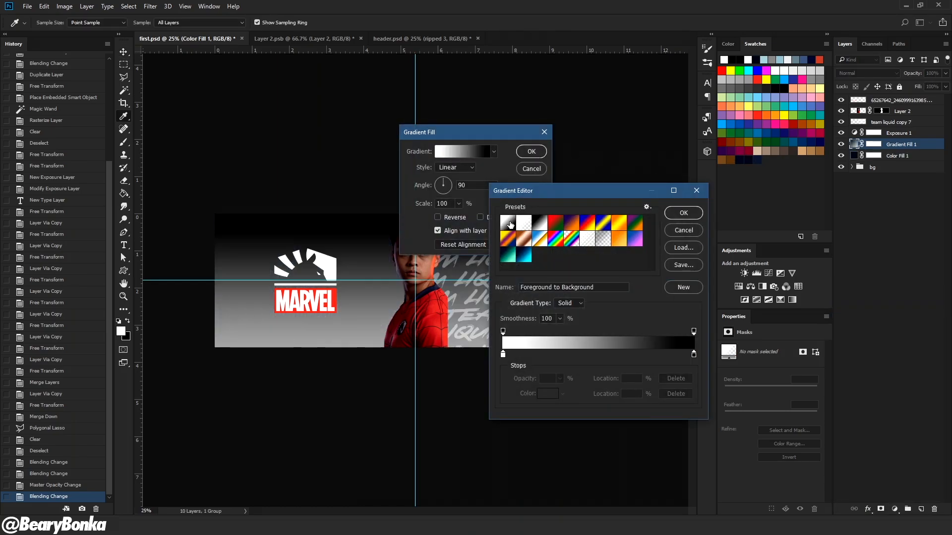
left_click(503, 355)
left_click(742, 159)
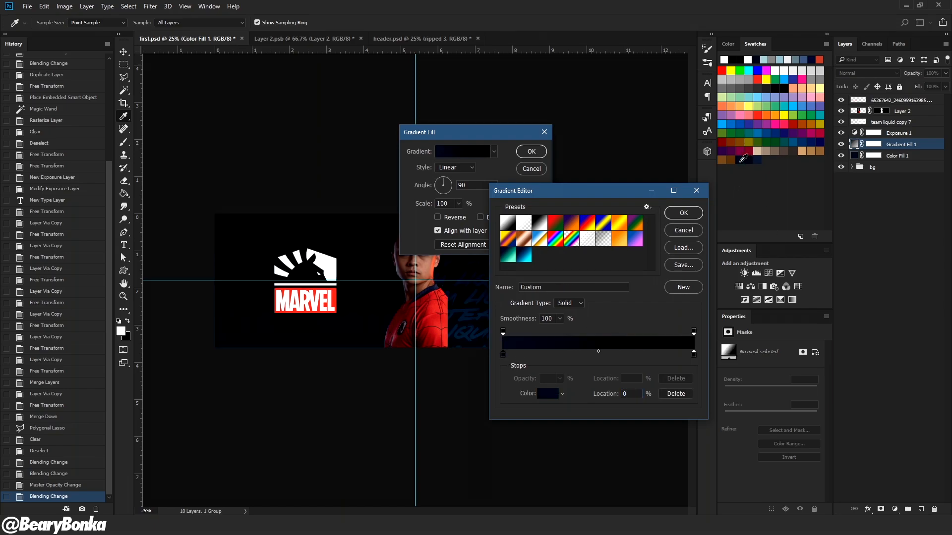
Set the gradient's end stop at 100% to a brighter navy blue.
double_click(694, 355)
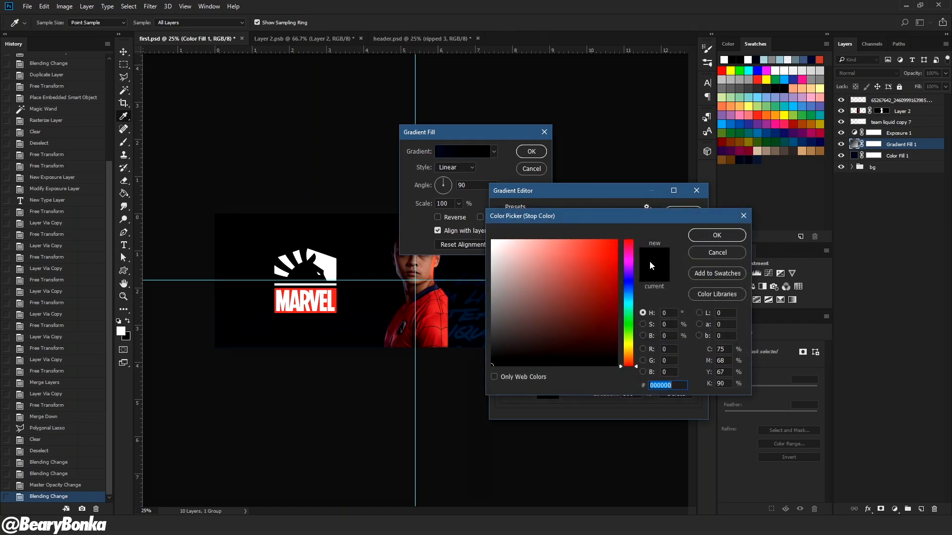
left_click(742, 160)
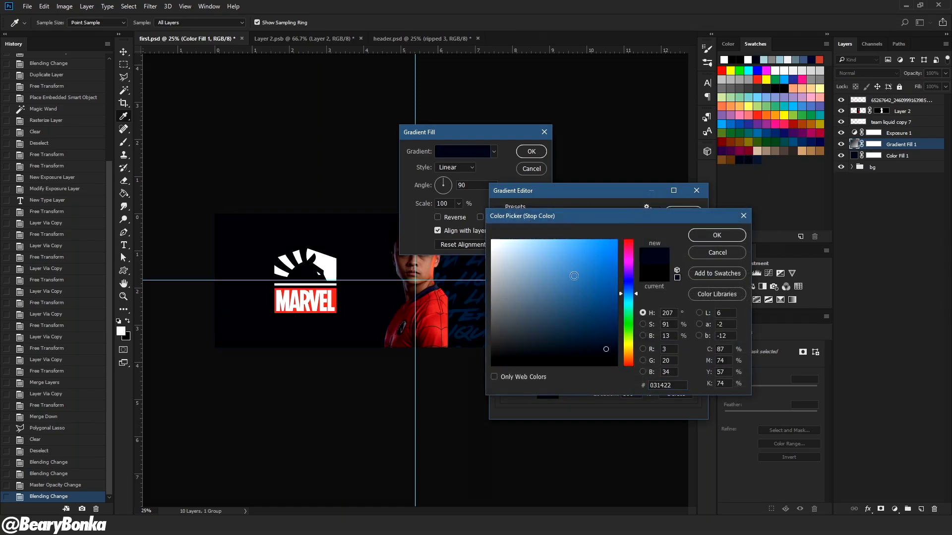
left_click(606, 317)
left_click(717, 235)
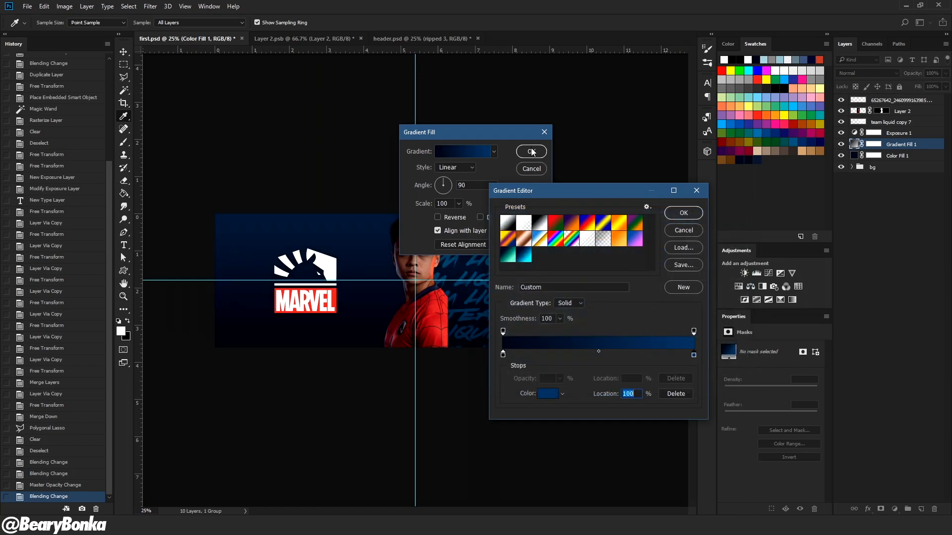
Reverse the linear gradient so the blue lies at the bottom of the canvas, and apply the fill.
left_click(455, 219)
left_click(454, 218)
left_click(453, 218)
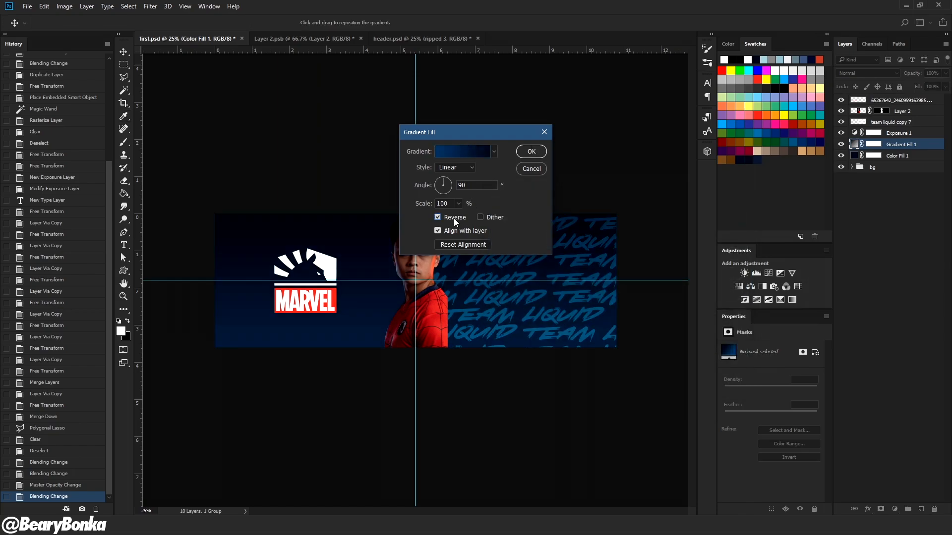
left_click(531, 153)
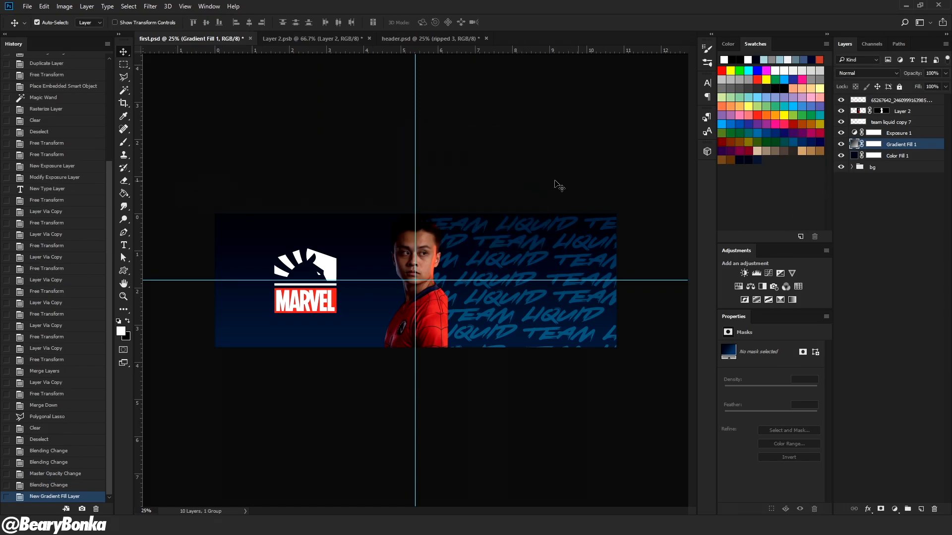
Fill the left half of Gradient Fill 1's mask with black, up to the vertical centre guide, to reveal the player photos.
left_click(875, 144)
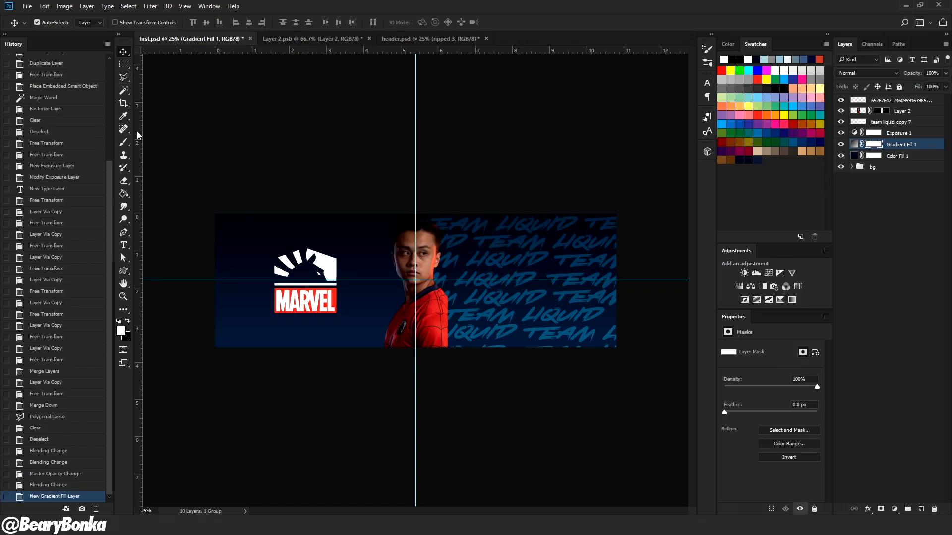
left_click(123, 65)
left_click_drag(214, 213, 415, 378)
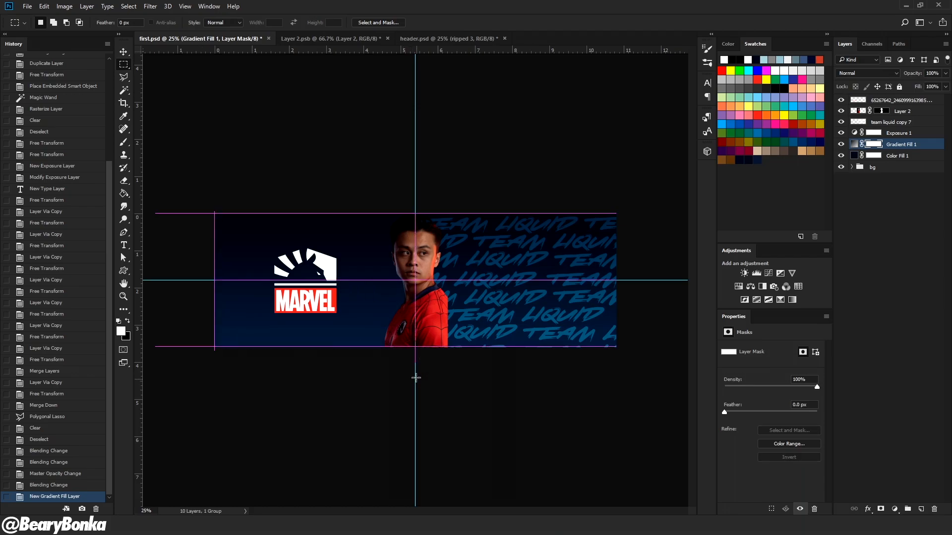
key("g")
left_click(314, 285)
key("ctrl+d")
key("v")
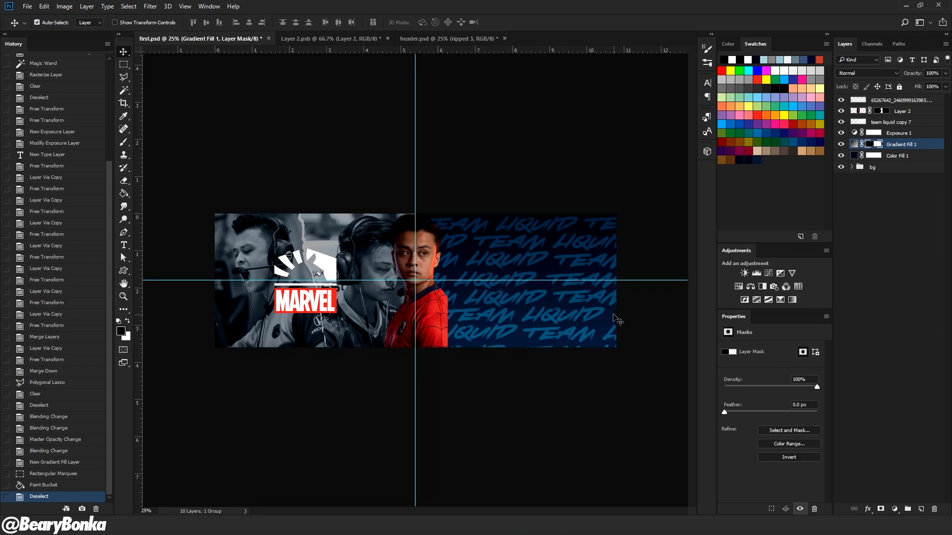
Place the 13.jpg paper texture rotated -90° at about 12.21 by 8.73 in and bring it to the top of the layer stack.
key("ctrl+t")
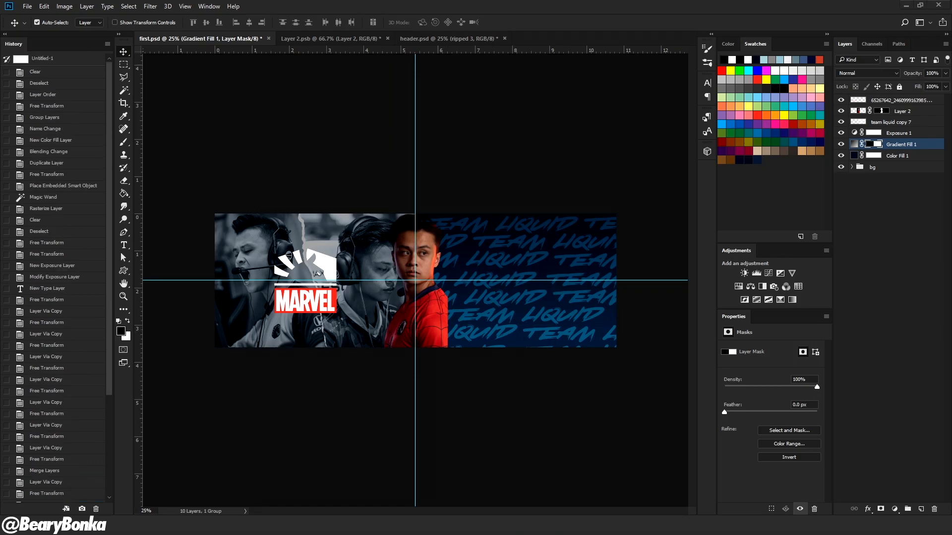
left_click_drag(491, 316, 587, 243)
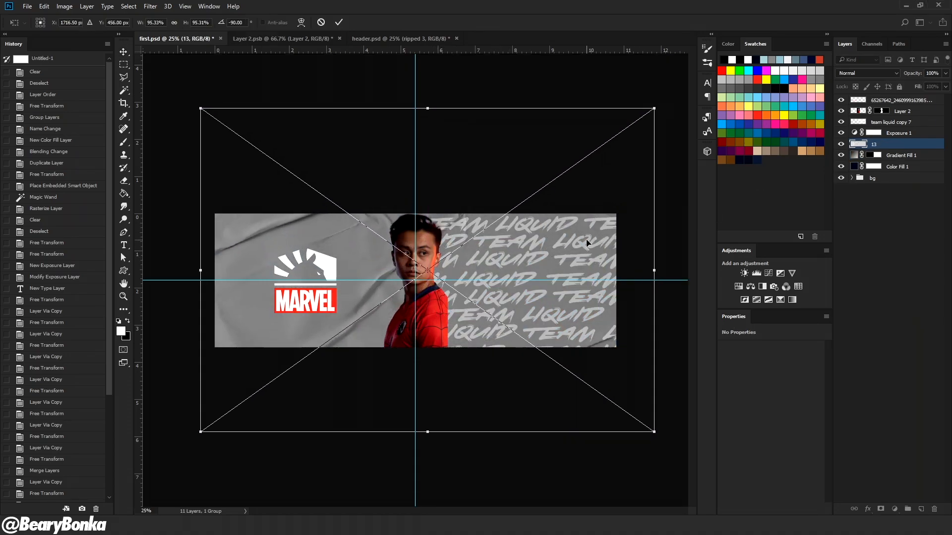
key("Return")
key("ctrl+shift+bracketright")
Set the paper texture's blend mode to Multiply and shift it to about Y -3.08 in.
left_click(868, 72)
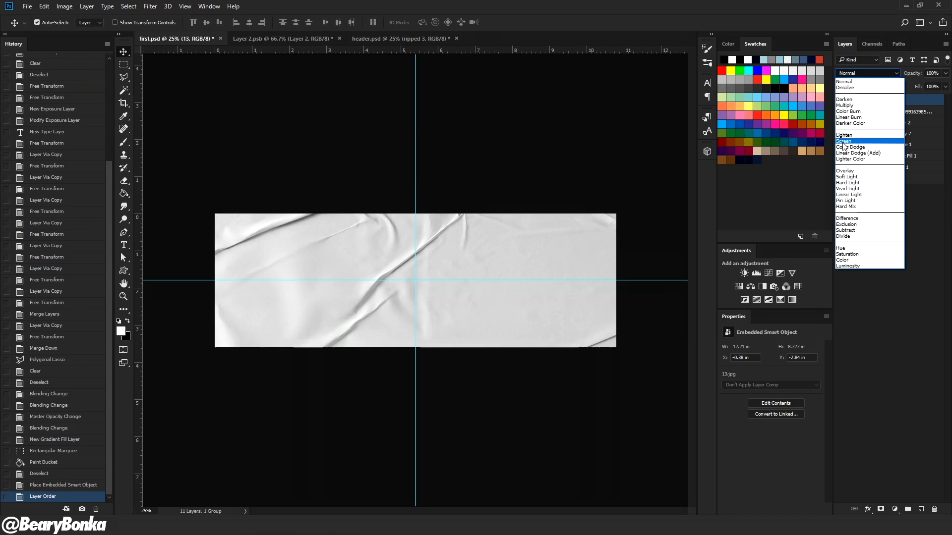
left_click(845, 105)
key("ctrl+t")
left_click_drag(458, 287, 463, 295)
key("Return")
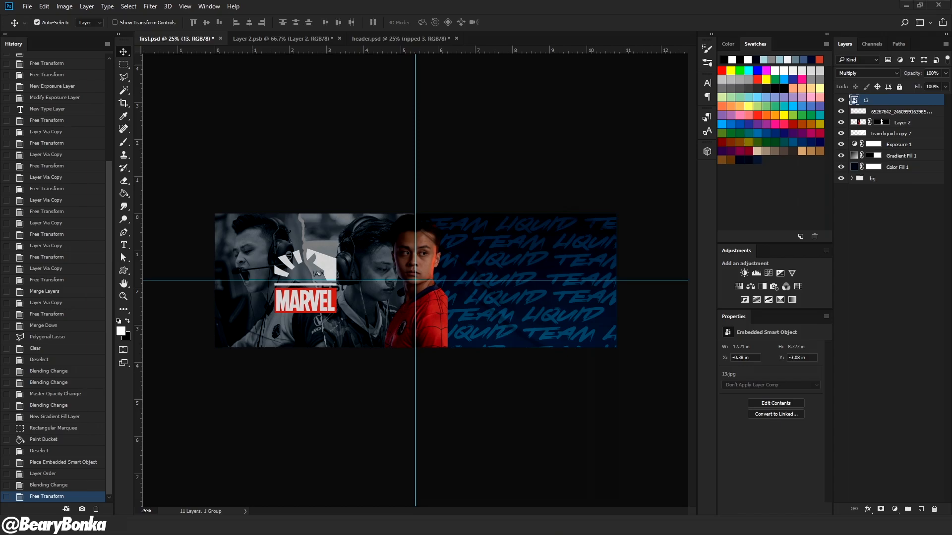
Place the scratches grunge texture above the paper texture, rotated -90° and scaled to 21.40% to cover the canvas.
left_click_drag(299, 300, 386, 310)
left_click_drag(492, 257, 363, 146)
left_click_drag(453, 245, 566, 233)
key("Return")
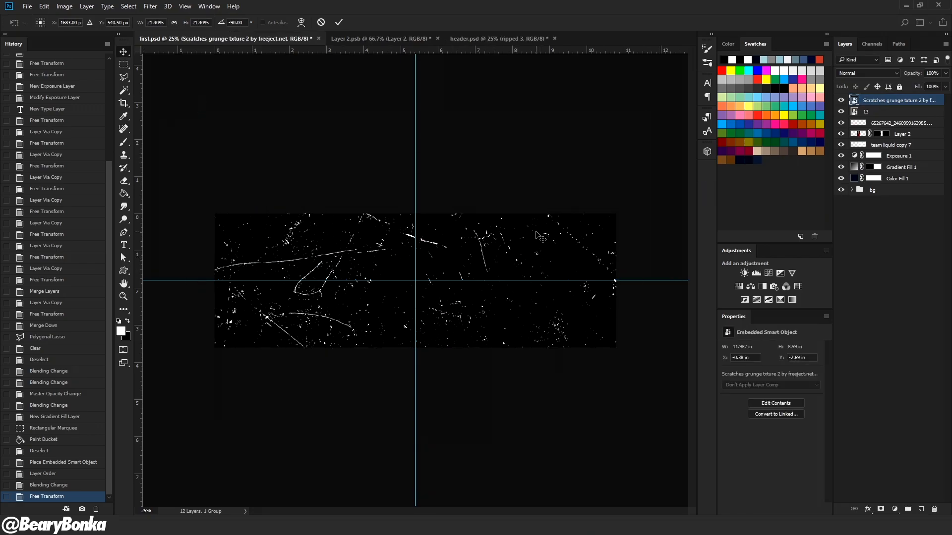
Set the scratches grunge texture's blend mode to Screen.
left_click(863, 74)
left_click(850, 105)
left_click(853, 74)
left_click(847, 142)
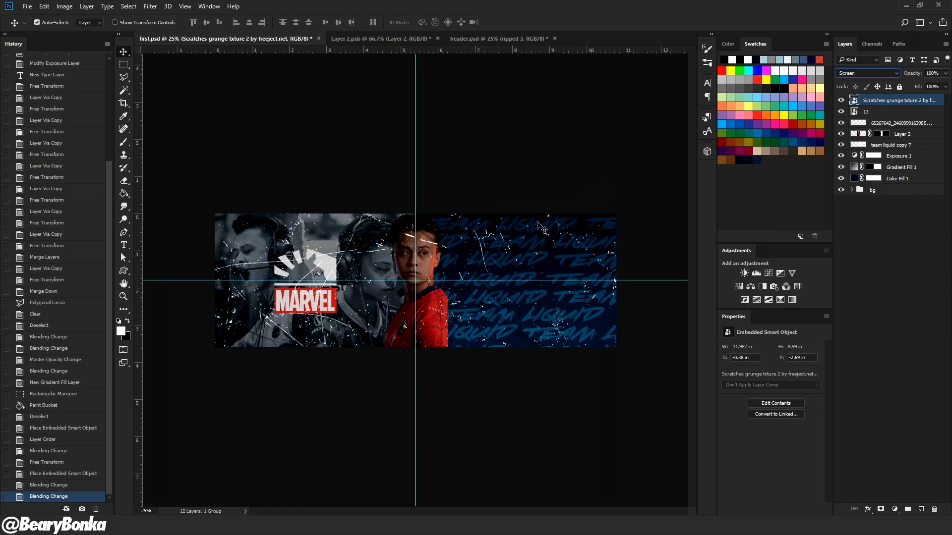
Enlarge the scratches grunge texture to about 17.16 by 12.87 in and place it at 50% opacity beneath the central portrait layer.
key("ctrl+t")
left_click_drag(645, 114, 769, 75)
left_click_drag(553, 159, 506, 119)
key("Return")
left_click_drag(915, 74, 883, 142)
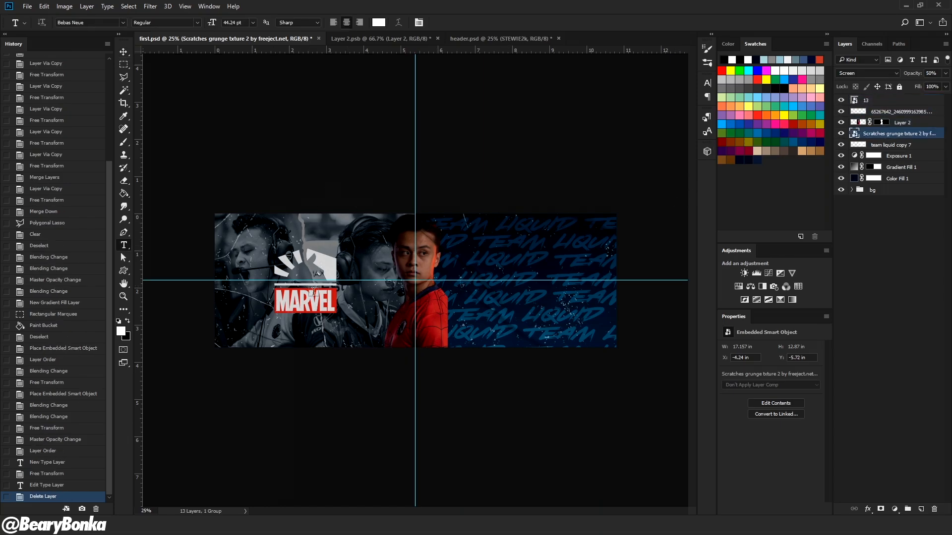
Add the white text "STEWIE2K" in Bebas Neue at 44.24 pt beside the central portrait.
left_click(480, 280)
type("STEW")
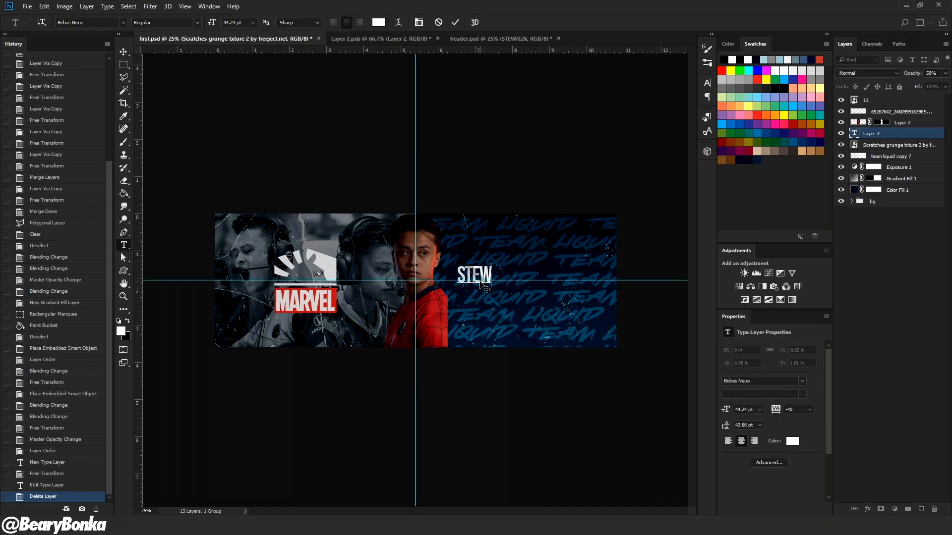
type("IE2K")
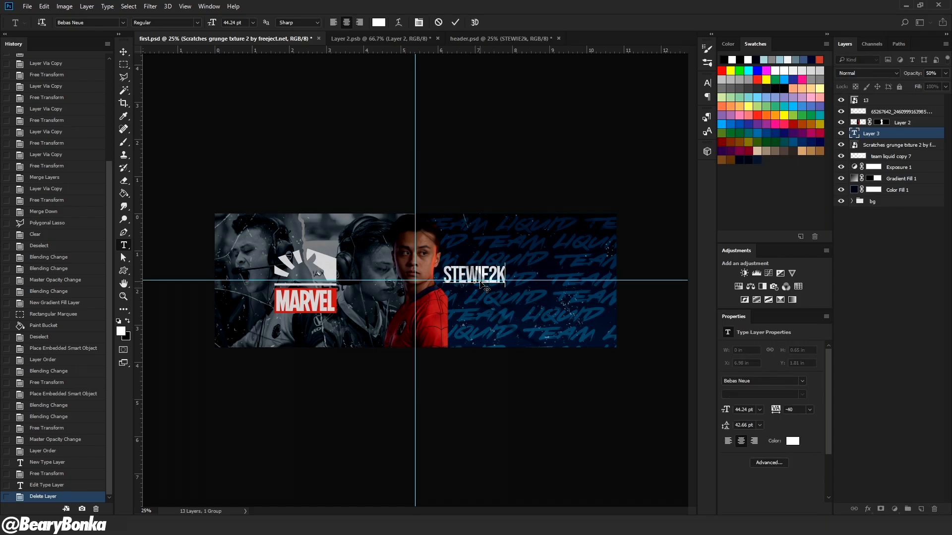
left_click(455, 22)
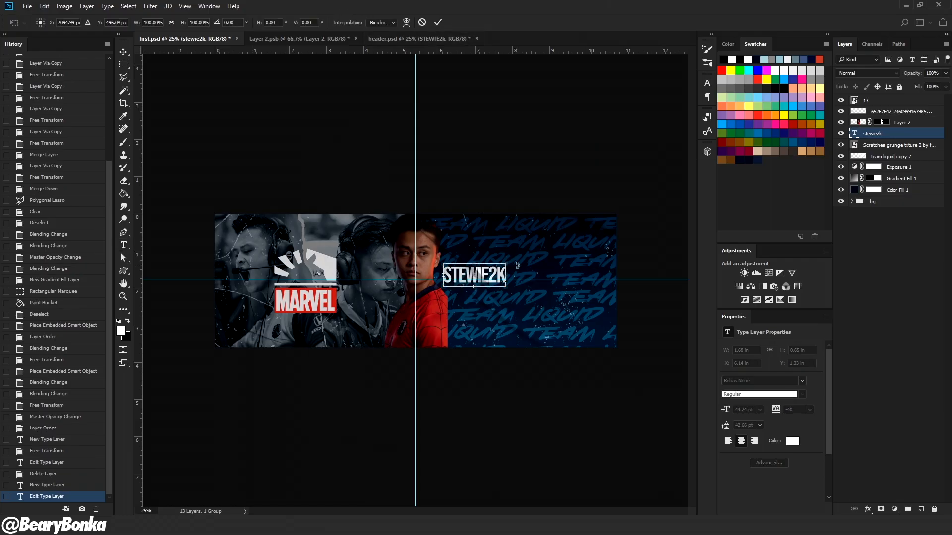
Rotate the STEWIE2K text to read upward and scale it to about 90.75 pt, spanning the banner's height beside the portrait.
left_click_drag(520, 270, 474, 172)
left_click_drag(488, 248, 498, 215)
left_click_drag(479, 228, 479, 231)
key("Return")
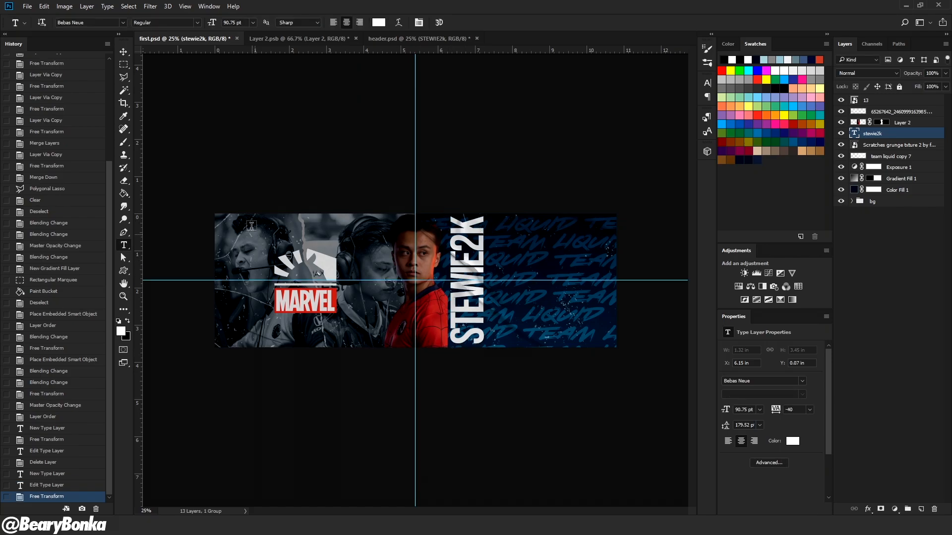
Add the white text "JAKE YIP" in Bebas Neue at 44.24 pt beside the vertical STEWIE2K text.
left_click(513, 280)
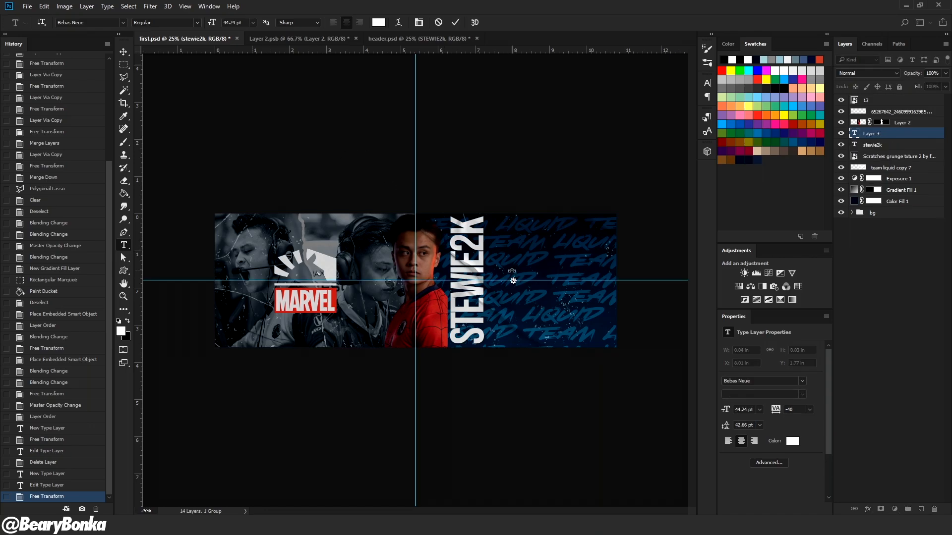
type("JAKE")
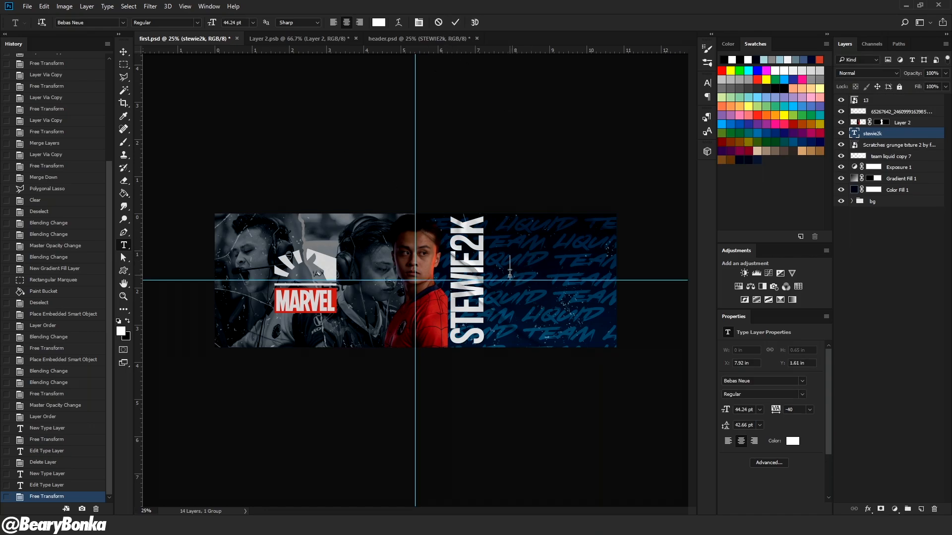
type(" YIP")
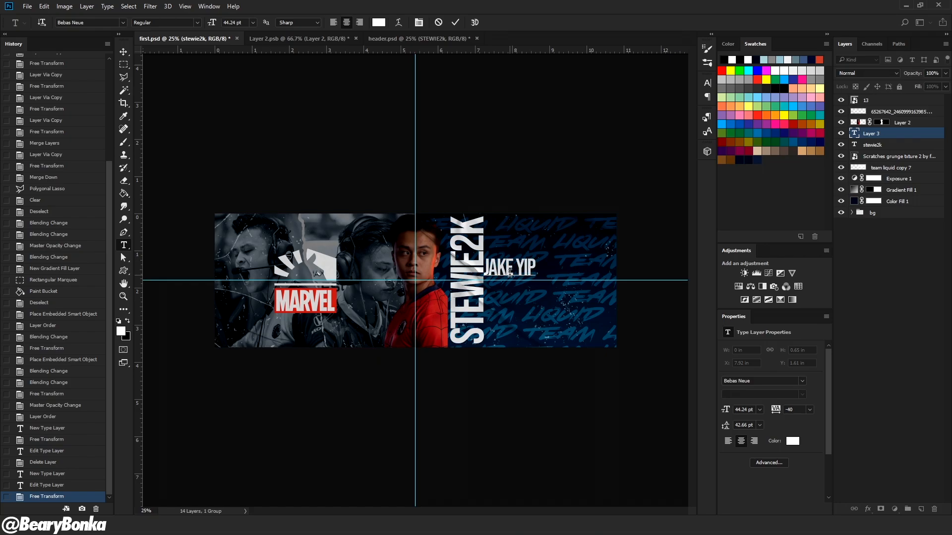
left_click(455, 23)
Set the JAKE YIP text's tracking to 80 and fit it vertically beside STEWIE2K's lower end at about 0.29 by 1.25 in.
key("ctrl+t")
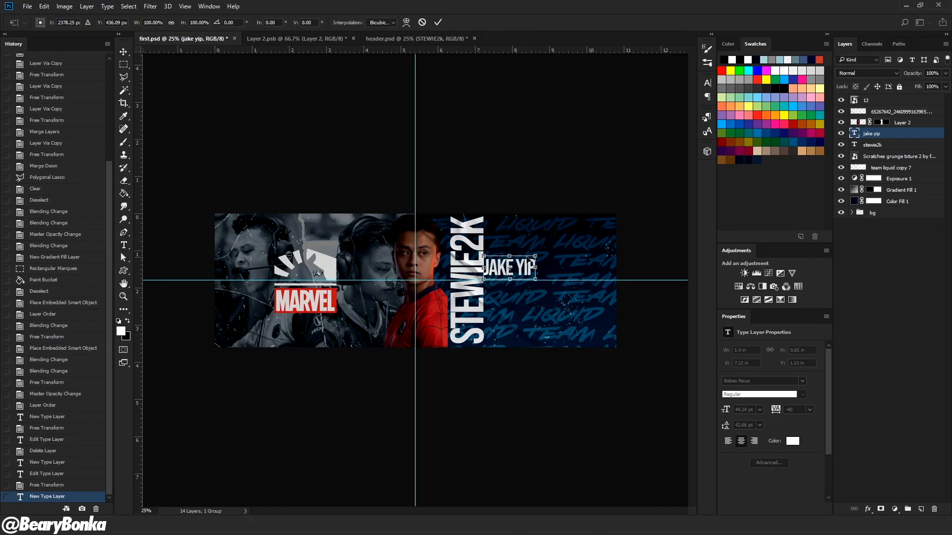
left_click(705, 84)
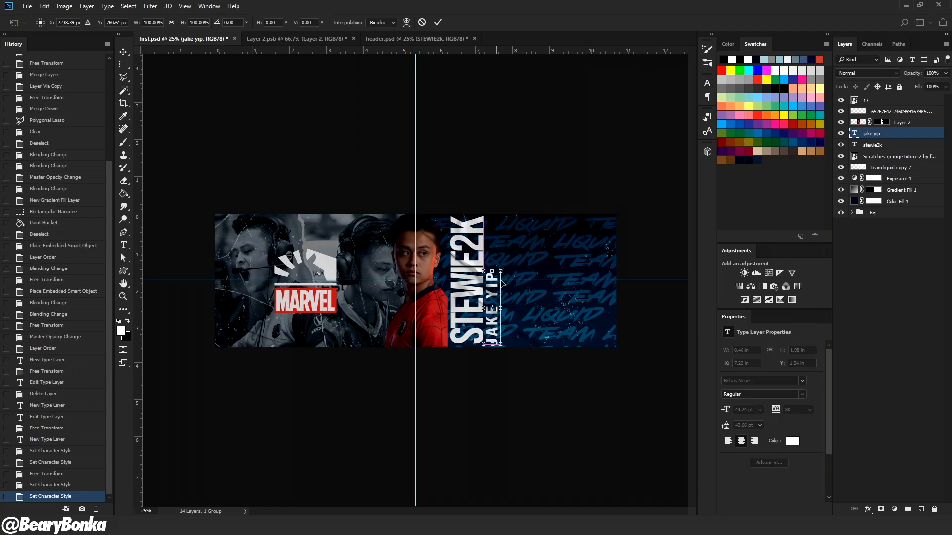
left_click_drag(499, 266, 456, 287)
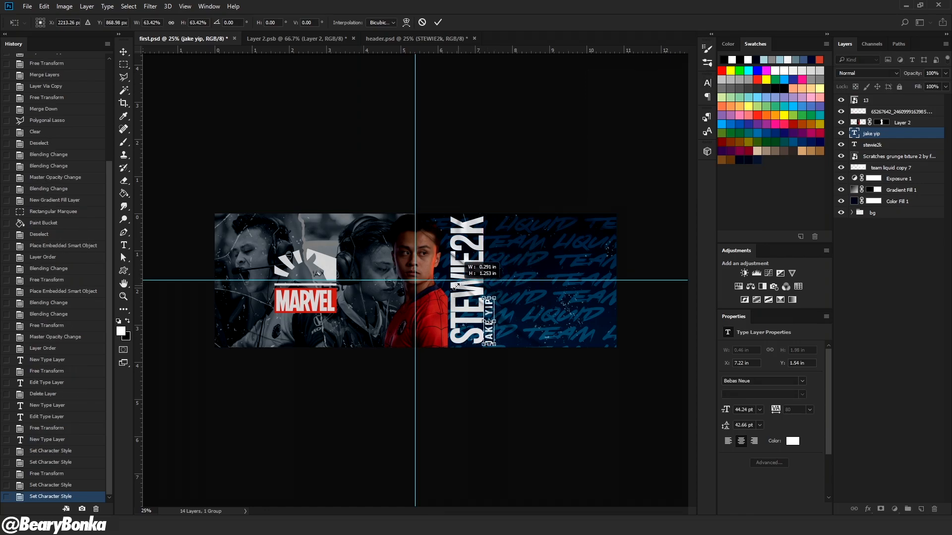
key("Return")
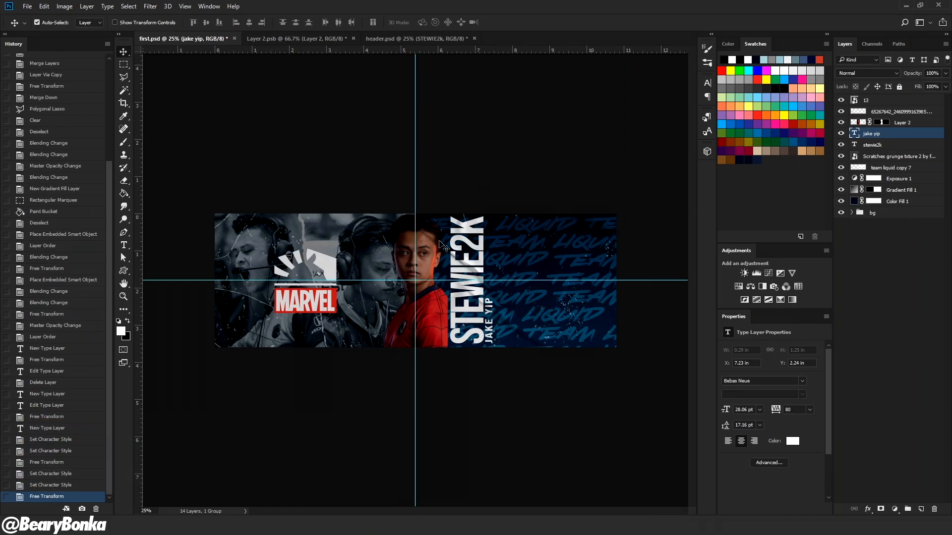
Shift the central portrait and both vertical name texts together about 0.18 in to the left.
left_click(887, 147)
left_click(913, 123, "shift")
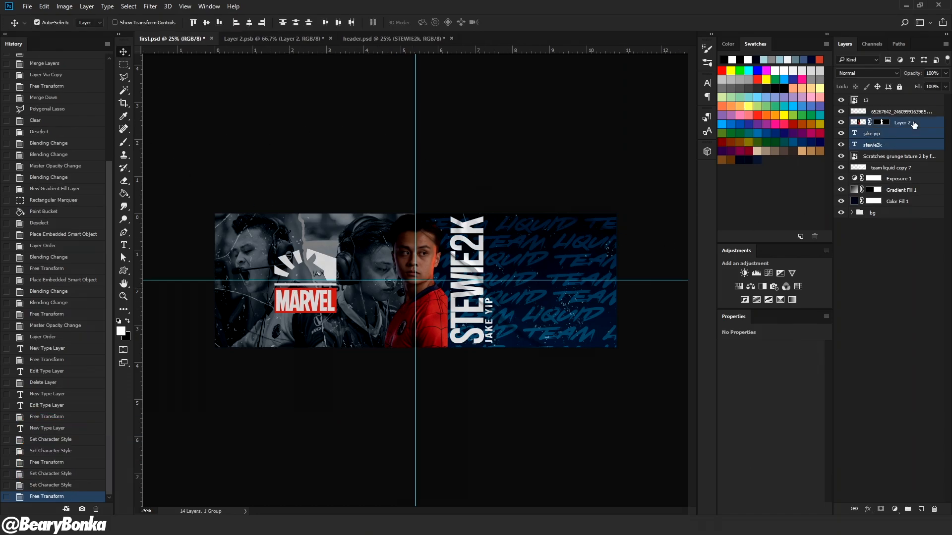
key("ctrl+t")
left_click_drag(463, 249, 448, 245)
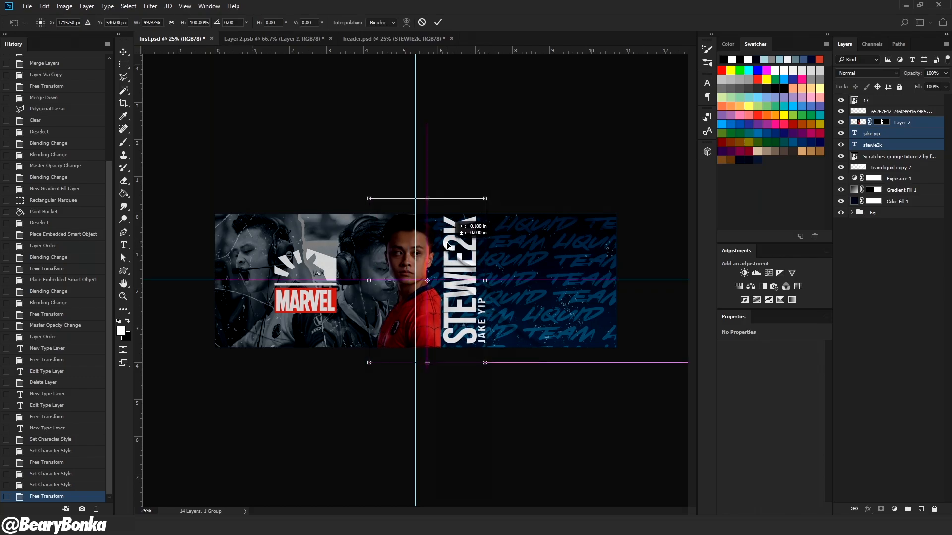
key("Return")
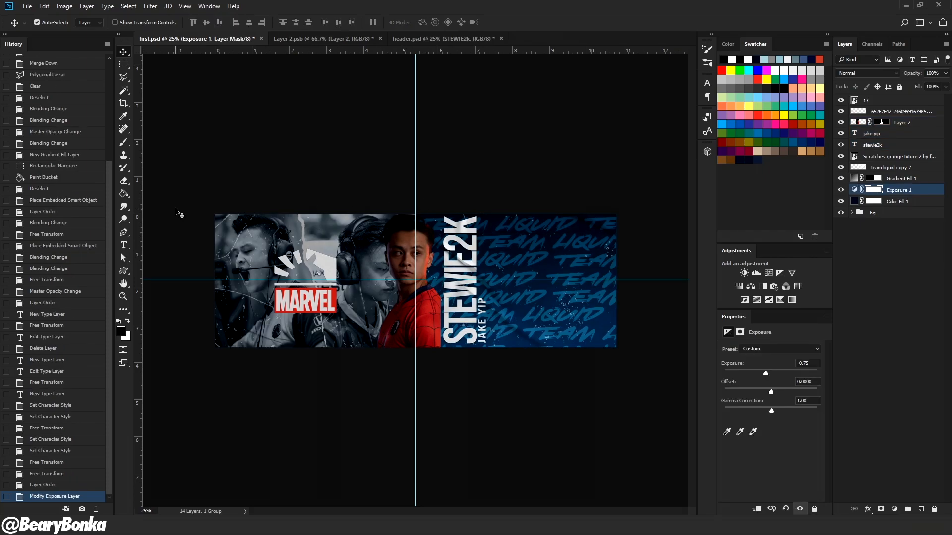
Add the white text "liquid" over the photos in the Clean Sports font.
key("t")
left_click(341, 275)
type("liquid")
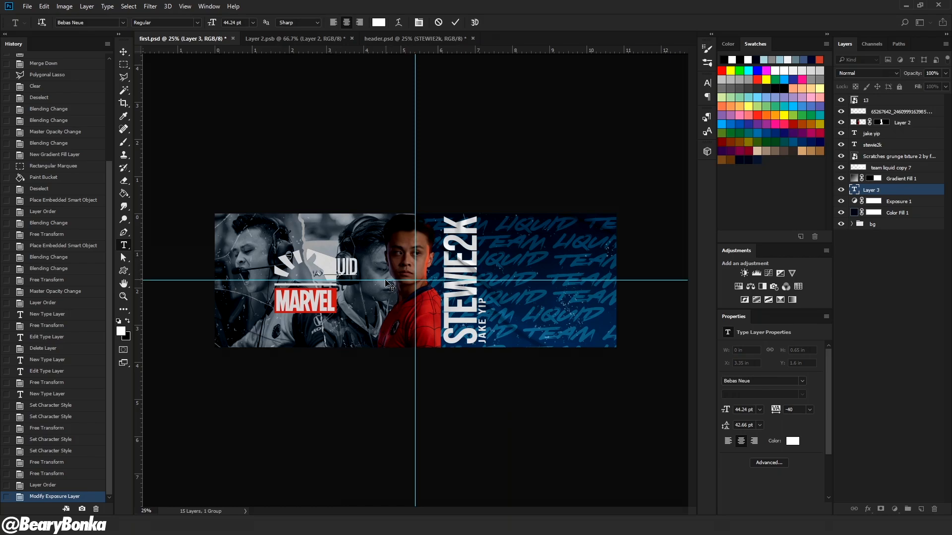
left_click_drag(415, 305, 167, 219)
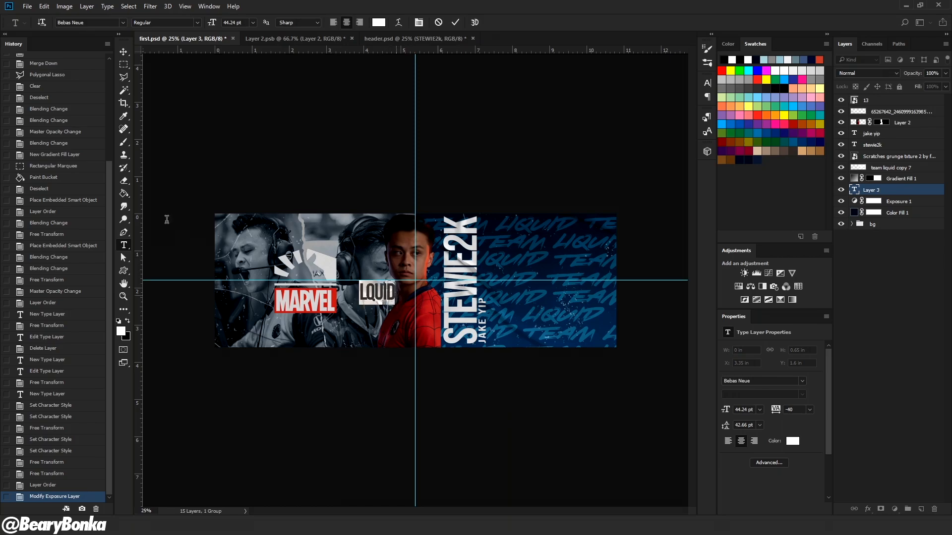
left_click(123, 23)
left_click(207, 93)
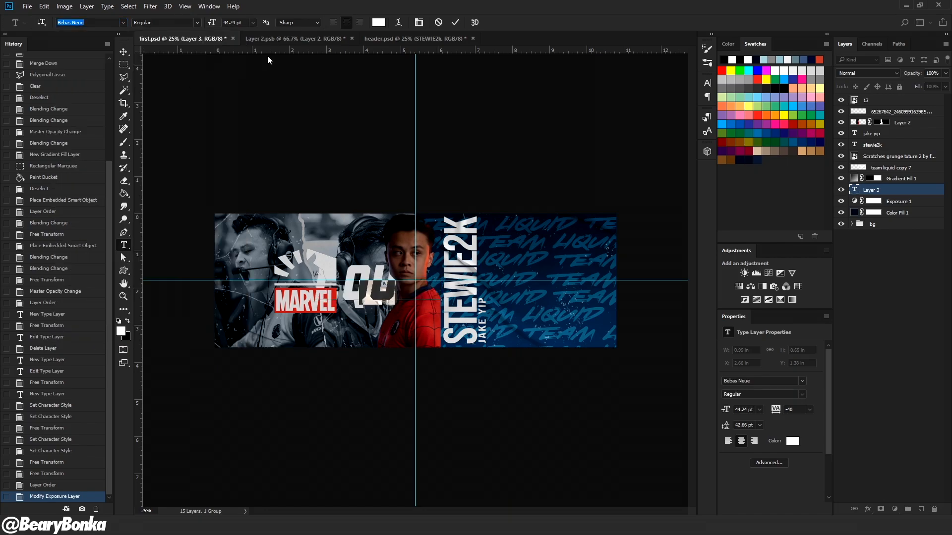
left_click(456, 22)
Enlarge the team-name text to about 7.38 by 1.61 in across the banner's lower half, at about X 2.02 in and Y 1.67 in.
key("ctrl+t")
left_click_drag(442, 271, 507, 245)
left_click_drag(457, 275, 516, 293)
key("Return")
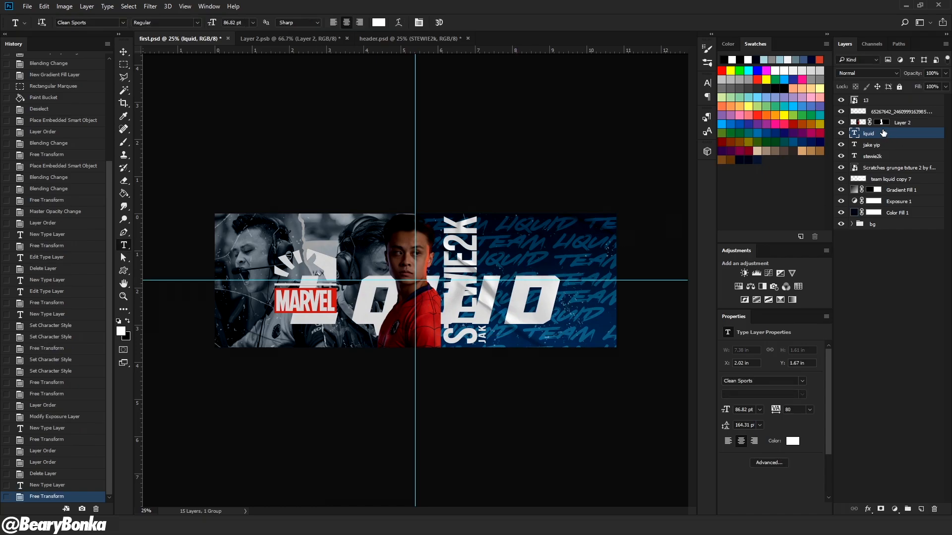
Set the large team-name text's blend mode to Overlay and correct its spelling to "liquid".
left_click(874, 69)
left_click(876, 182)
left_click(871, 75)
left_click(876, 181)
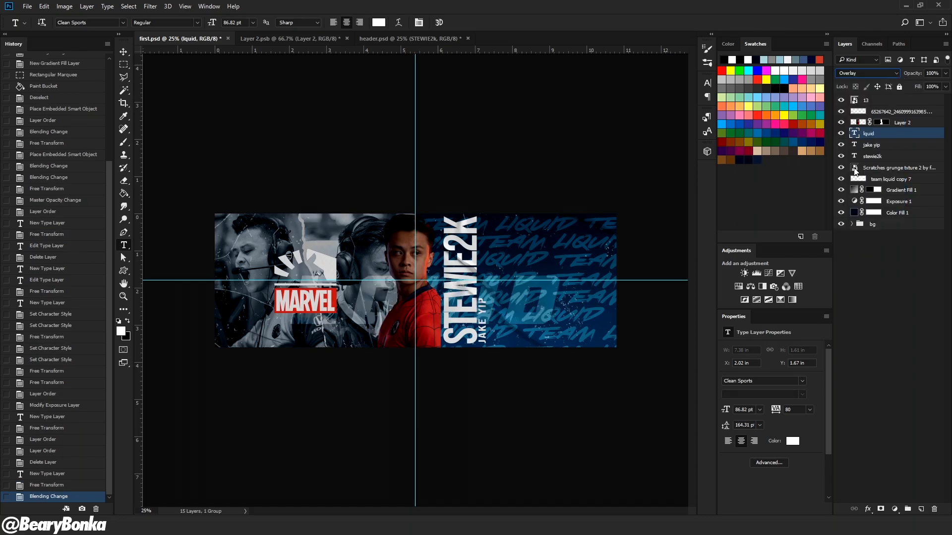
left_click(124, 52)
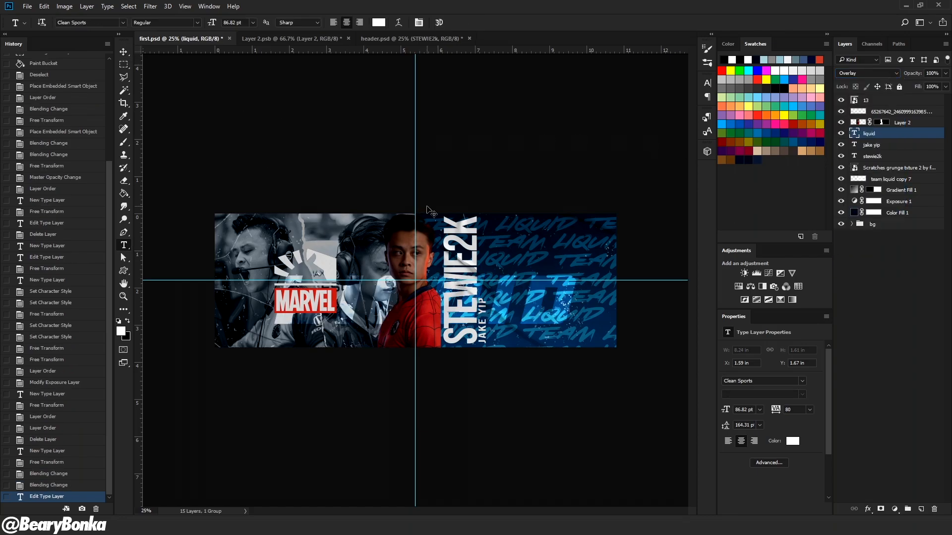
Move the large liquid text to about X 2 in and Y 1.78 in, and set its tracking to 40.
key("ctrl+t")
left_click_drag(492, 317, 507, 321)
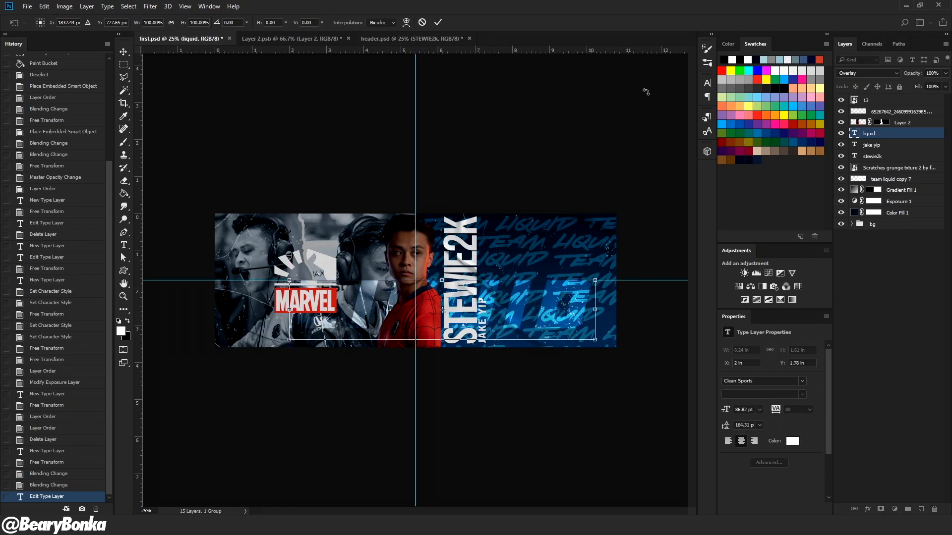
left_click(704, 86)
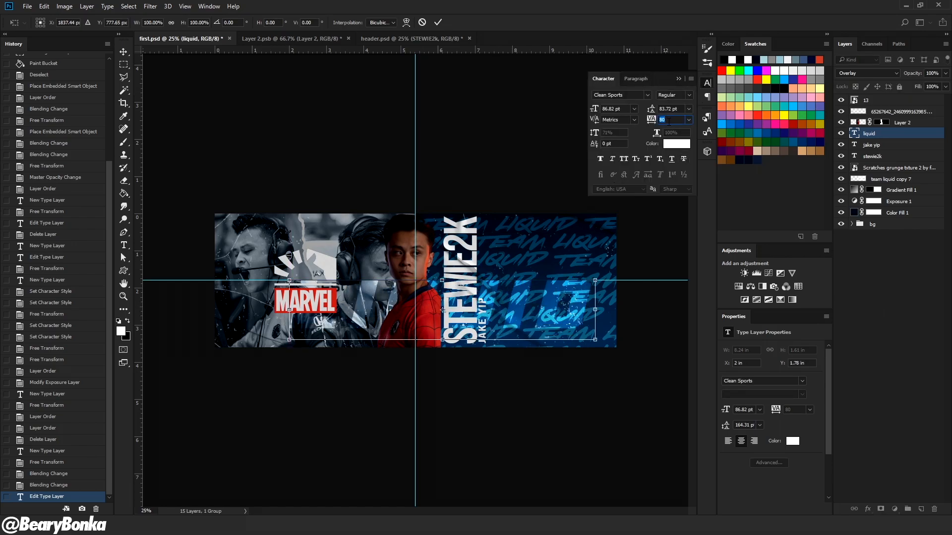
type("40")
key("Return")
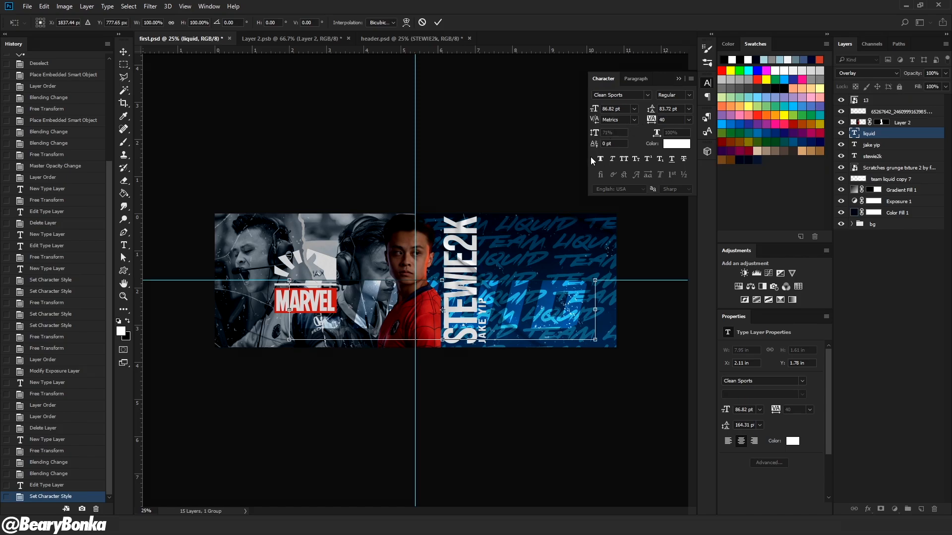
left_click(441, 19)
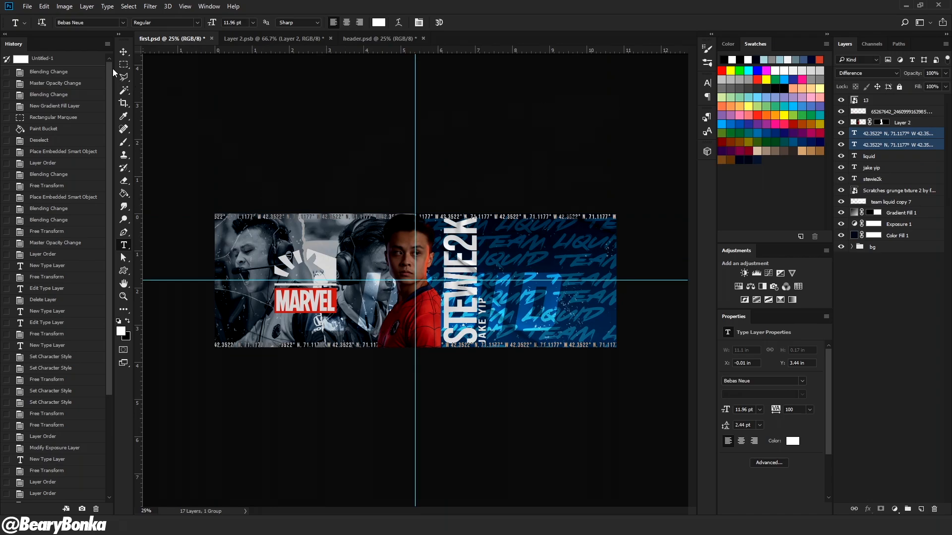
left_click(123, 51)
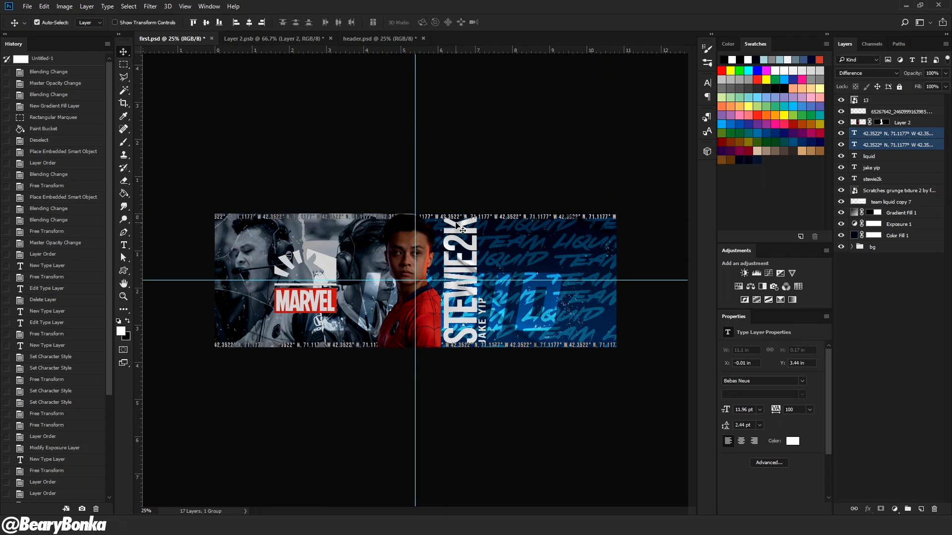
left_click(887, 134)
key("t")
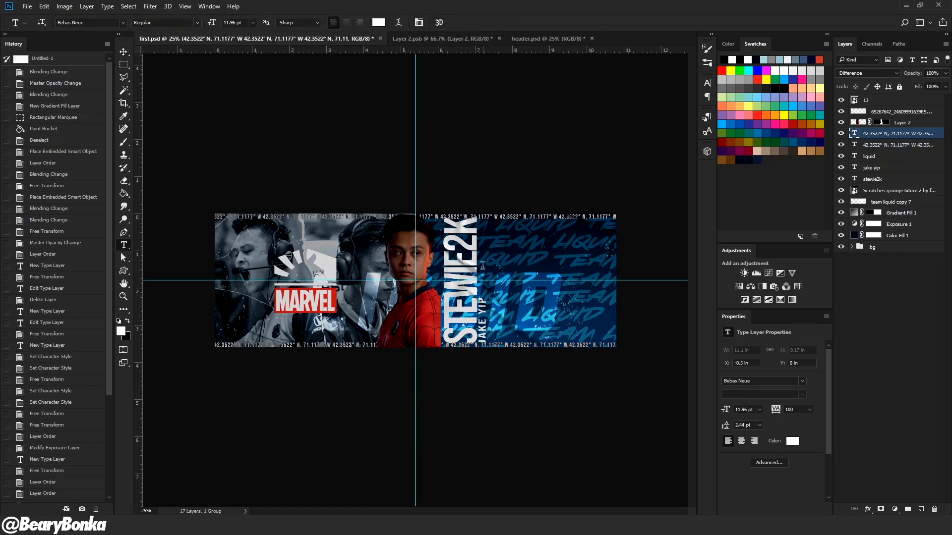
left_click(124, 51)
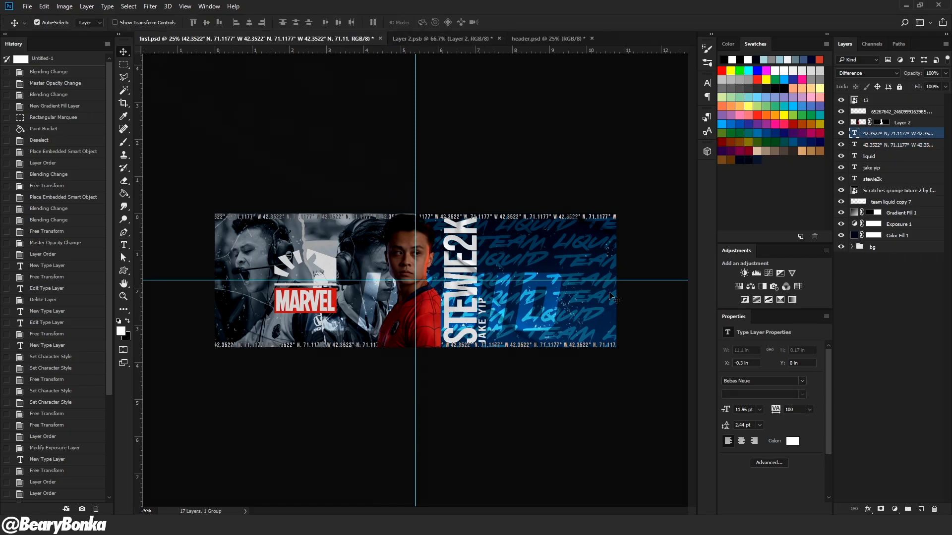
left_click(884, 145, "shift")
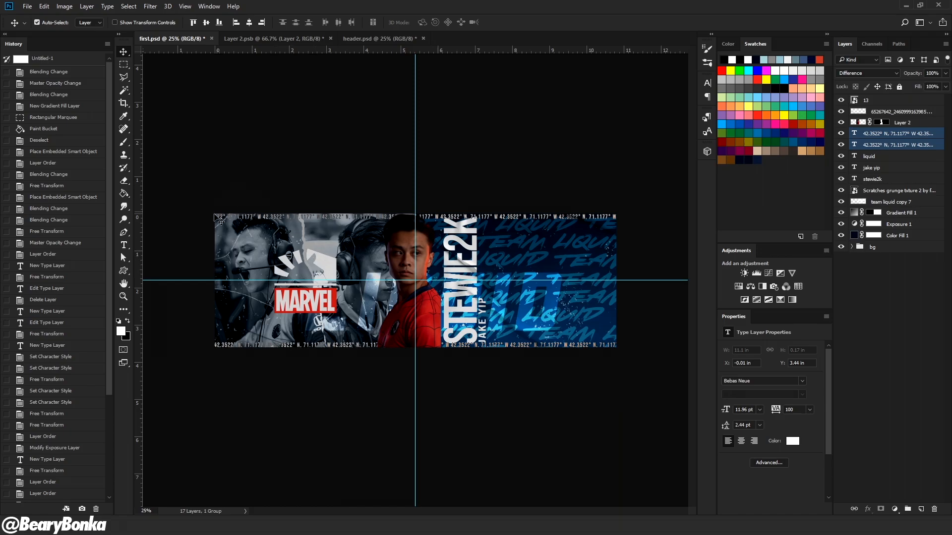
Place the ripped 6 torn paper over the banner's lower-left corner, rotated 13.12°, and warp it into a slight curve.
left_click_drag(291, 279, 311, 354)
left_click_drag(461, 366, 421, 349)
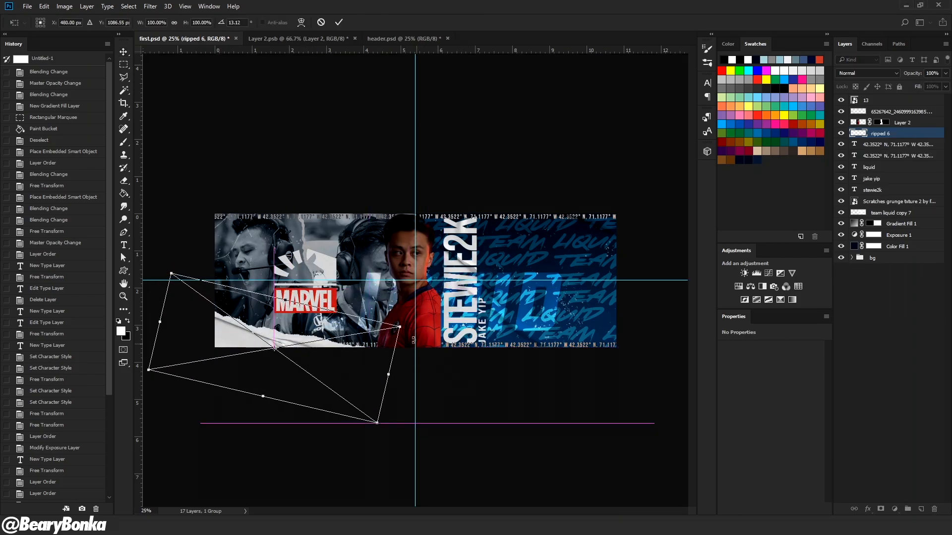
left_click(301, 22)
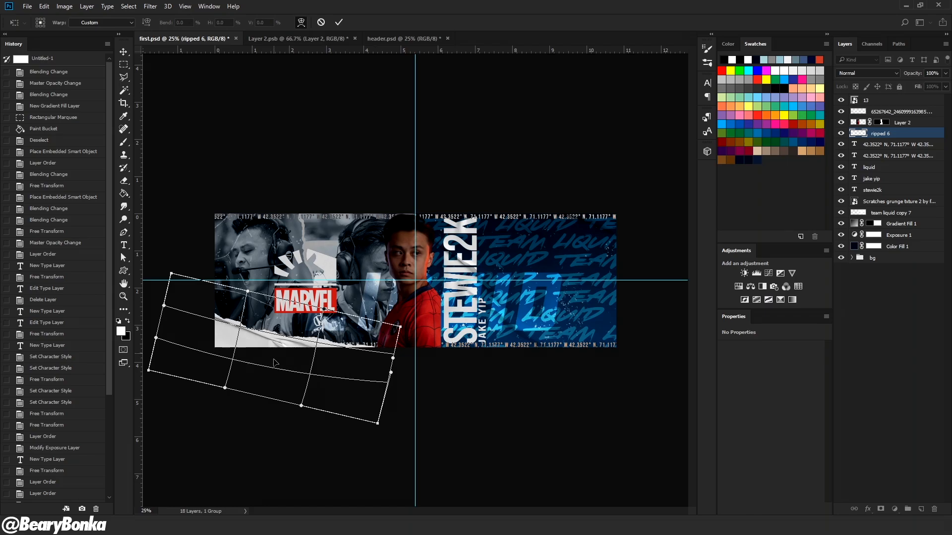
left_click(339, 22)
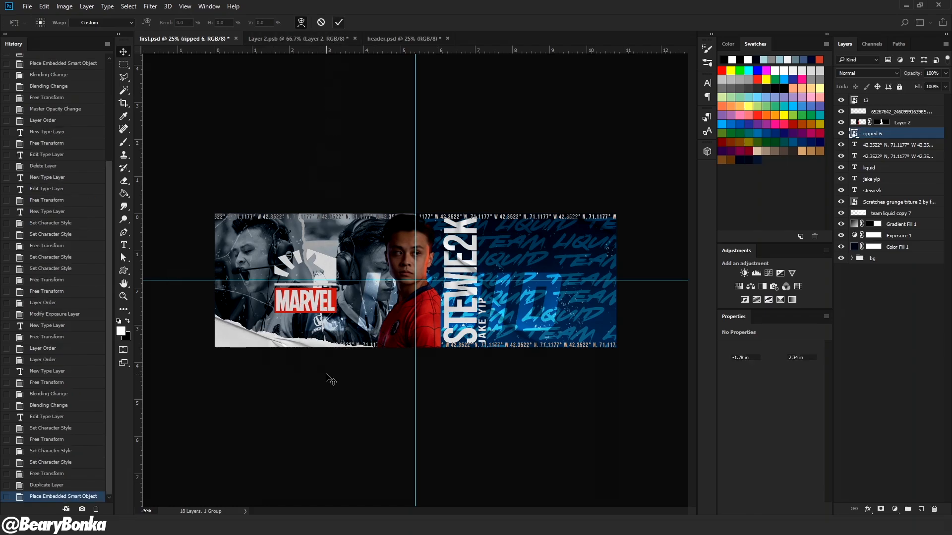
Shift the ripped 6 paper to about X -1.87 in and Y 2.41 in, and move it beneath both coordinate text layers.
key("ctrl+t")
left_click_drag(294, 389, 296, 391)
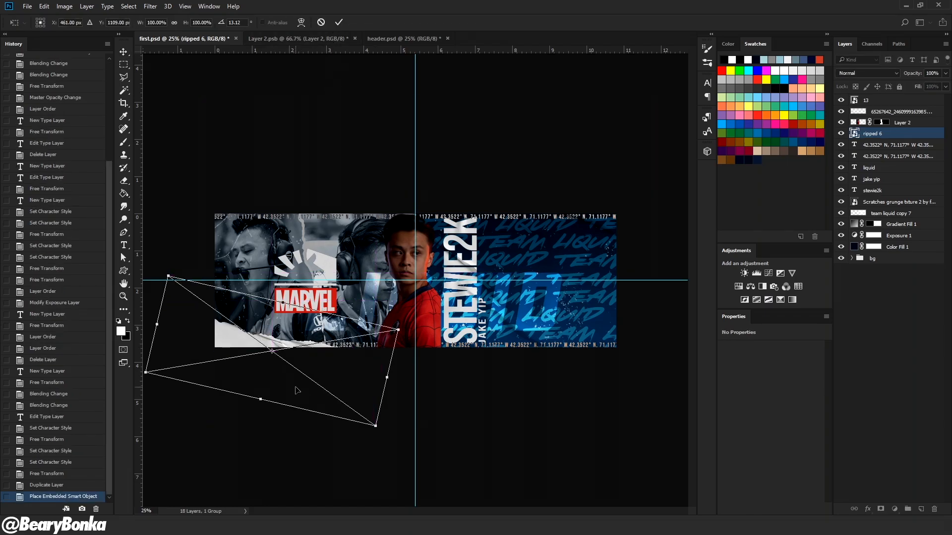
key("Return")
left_click_drag(891, 137, 872, 161)
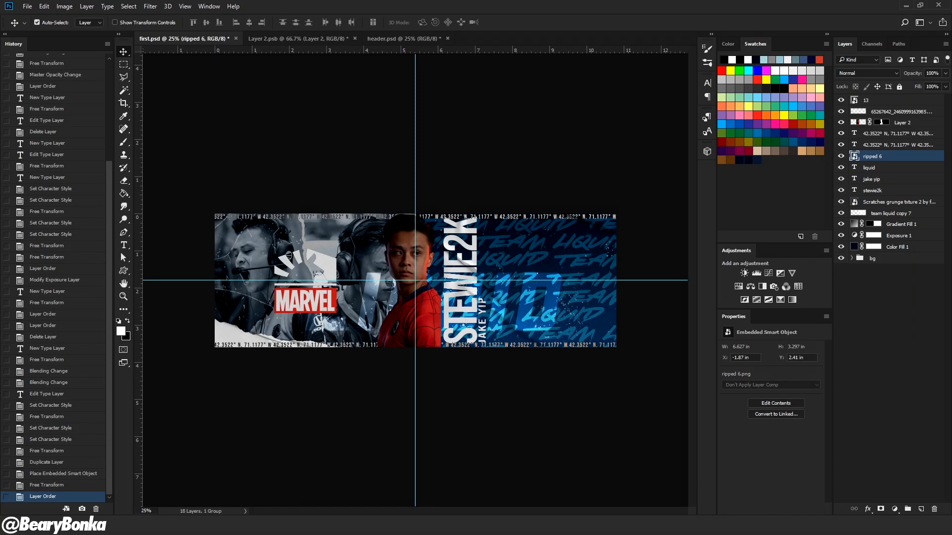
Place the ripped 1 torn paper over the banner's upper-right corner, rotated -164.31°.
left_click_drag(204, 323, 313, 291)
left_click_drag(446, 316, 245, 224)
left_click_drag(466, 287, 450, 237)
left_click_drag(320, 301, 585, 235)
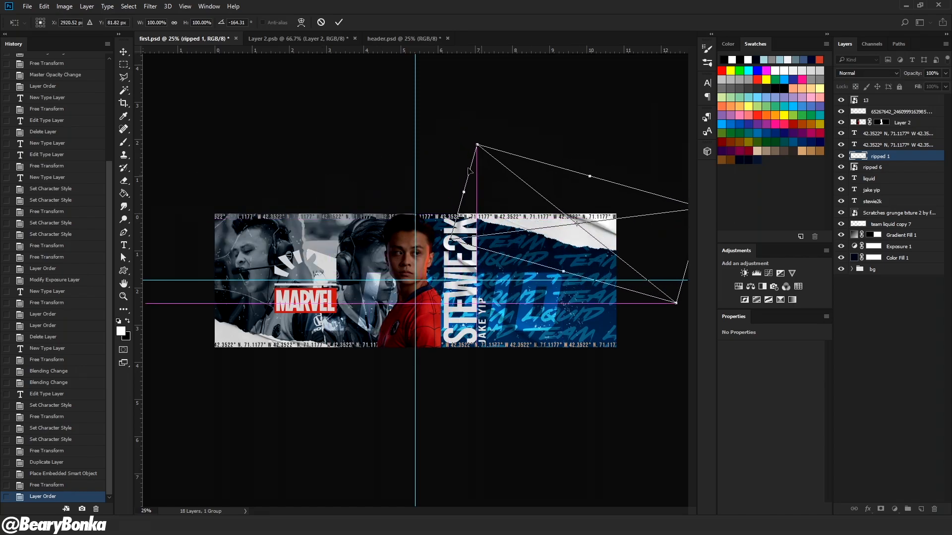
left_click(304, 21)
left_click_drag(459, 208, 435, 205)
left_click_drag(578, 242, 580, 237)
Nudge the ripped 1 paper to about X 6.23 in and Y -1.92 in.
key("ctrl+t")
left_click_drag(596, 235, 597, 233)
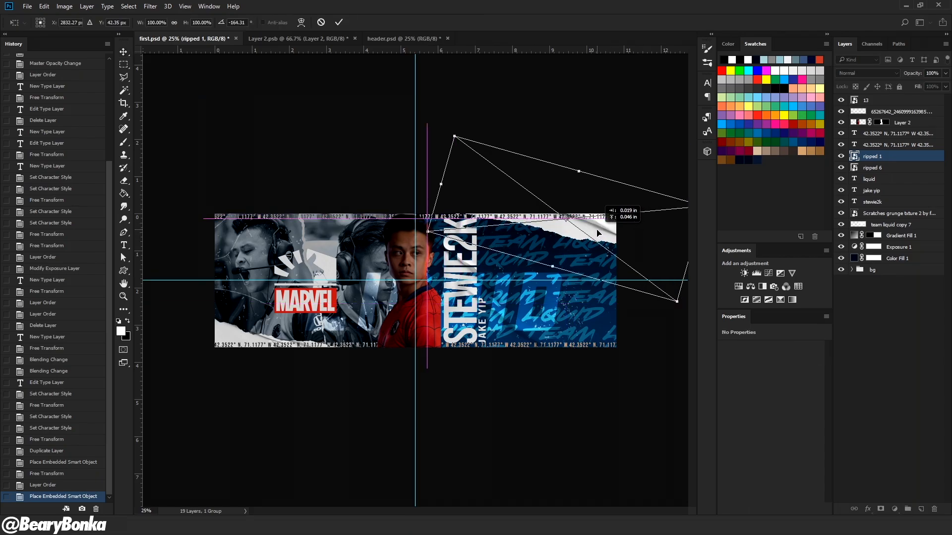
left_click(338, 22)
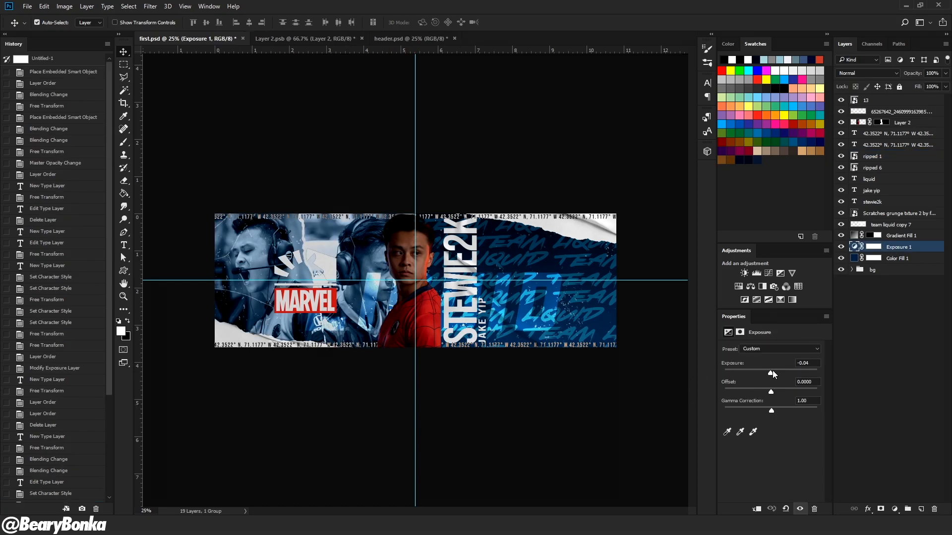
Lower the Exposure 1 adjustment to about -1.75 and move the liquid text to about X 3.27 in and Y 1.7 in.
left_click_drag(772, 371, 760, 374)
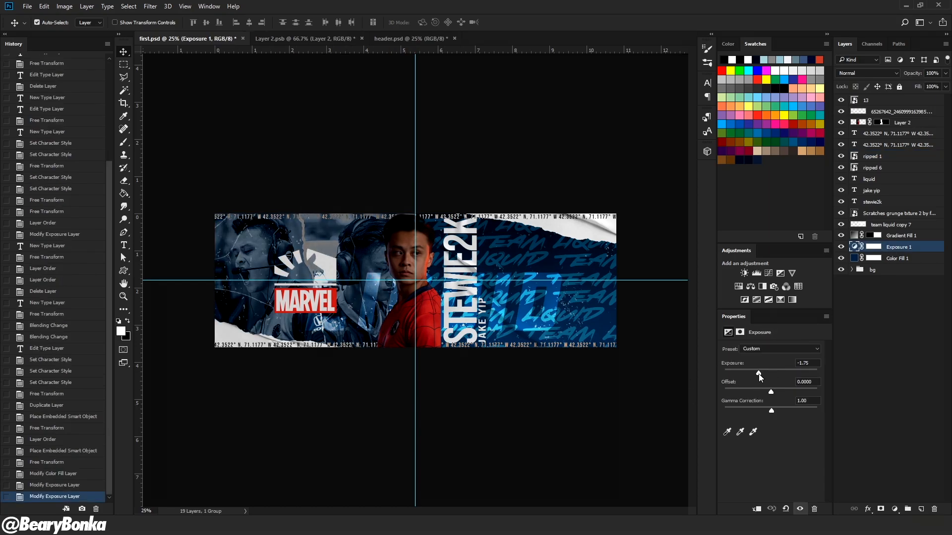
left_click(871, 180)
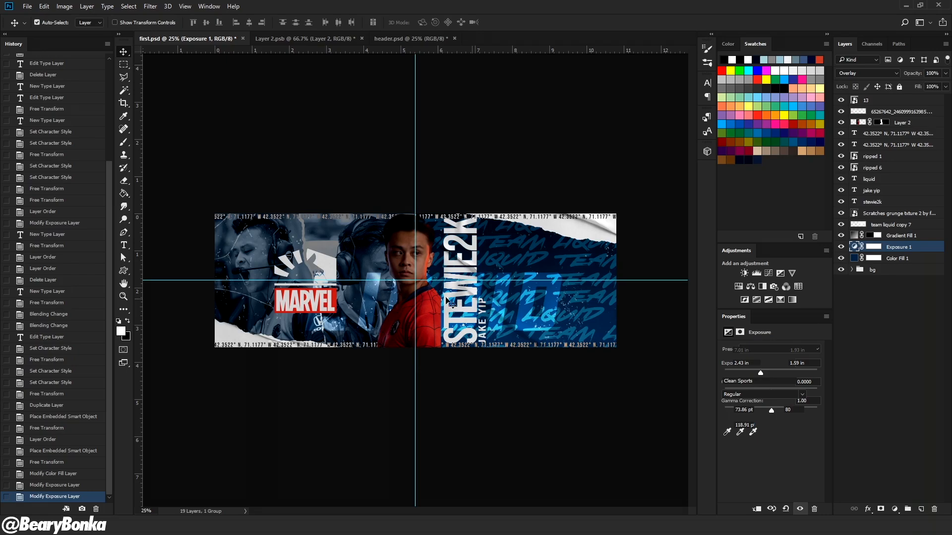
key("ctrl+t")
left_click_drag(475, 302, 501, 307)
key("Return")
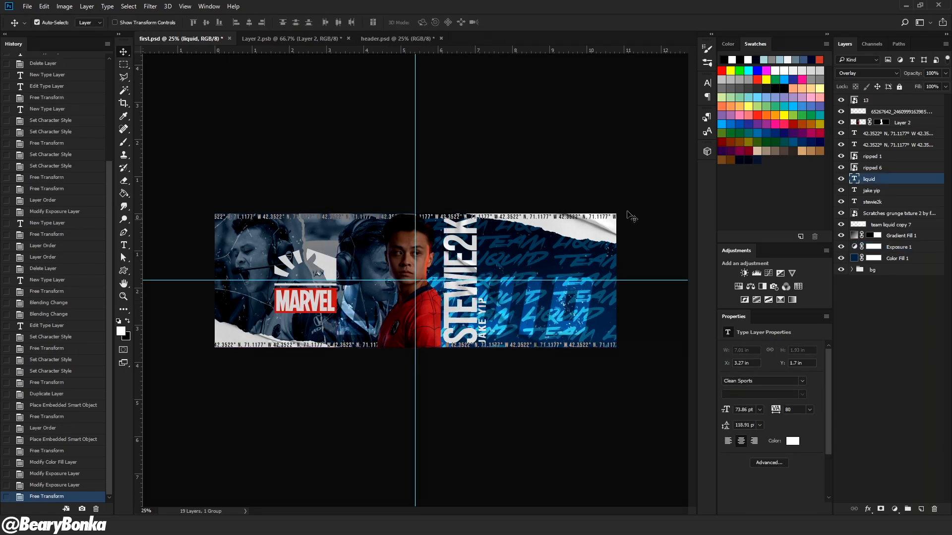
Add a layer mask to the scratches grunge texture and hide it around the Marvel logo with large soft brush dabs of about 1000 px.
left_click(873, 214)
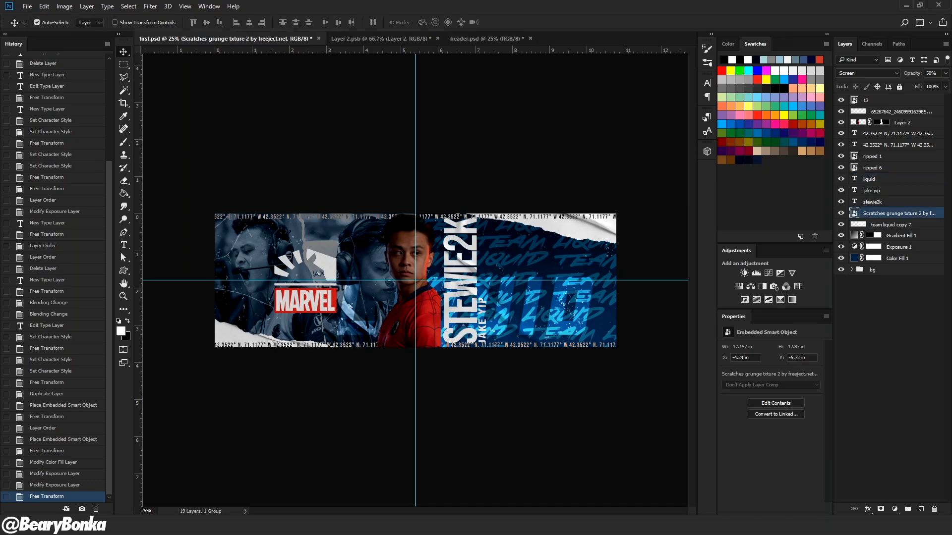
left_click(881, 509)
key("b")
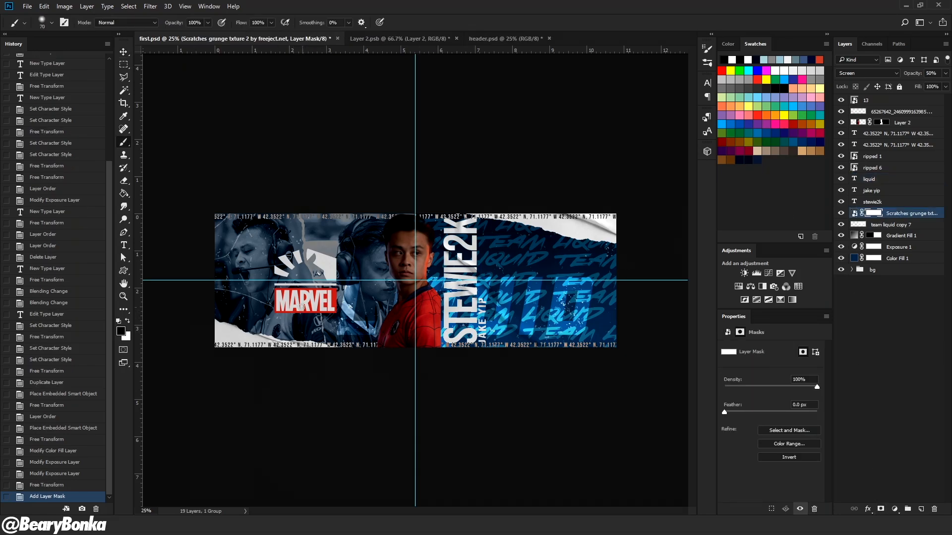
key("bracketright")
key("bracketright")
key("bracketright")
key("bracketright")
key("bracketright")
key("bracketright")
key("bracketright")
key("bracketright")
key("bracketright")
key("bracketright")
key("bracketright")
key("bracketright")
key("bracketright")
key("bracketright")
key("bracketright")
key("bracketright")
key("bracketright")
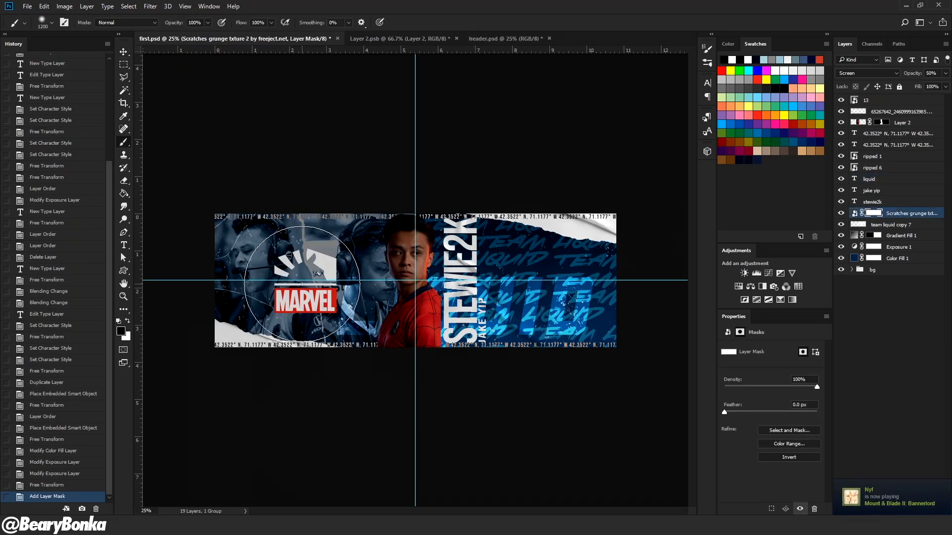
left_click(303, 279)
left_click(304, 282)
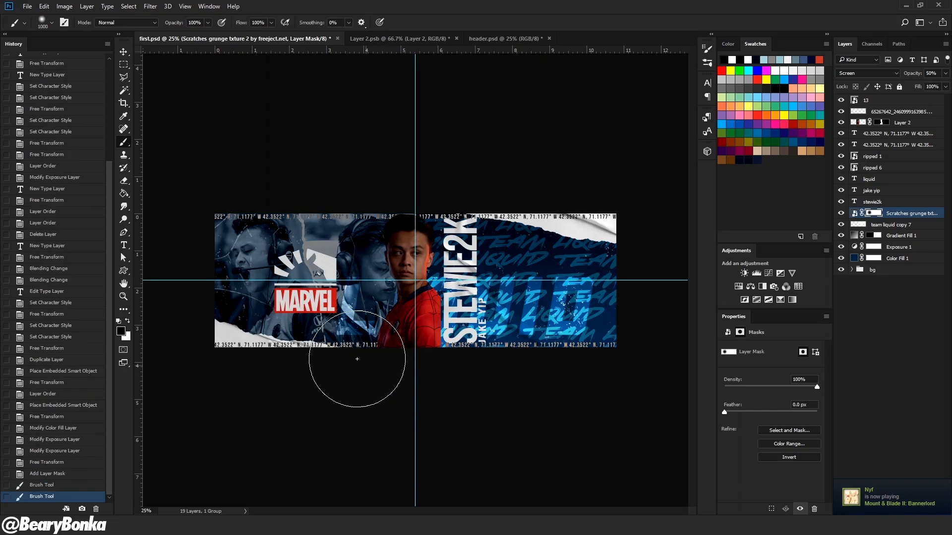
left_click(123, 64)
left_click(125, 53)
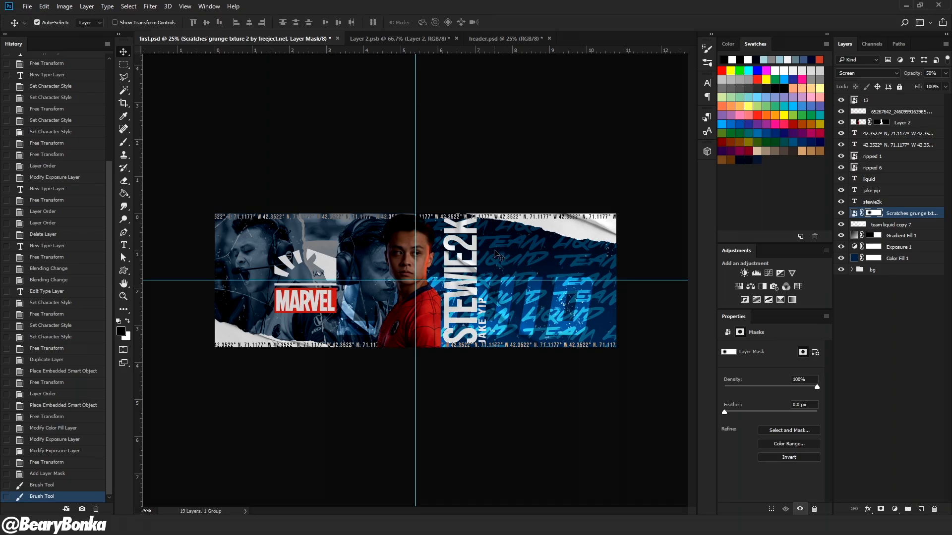
Bring the sponsor logos group from header.psd into first.psd, directly above the ripped 1 layer.
left_click(396, 38)
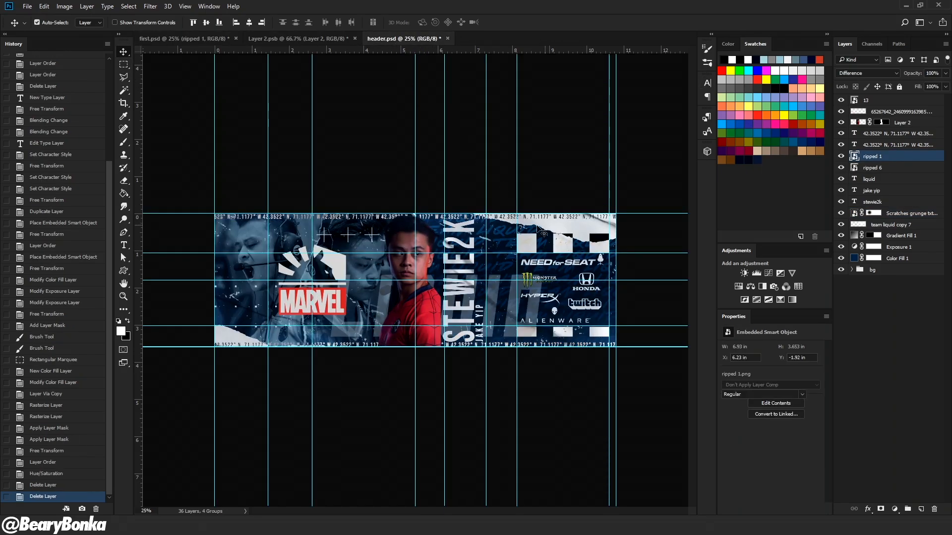
left_click(184, 38)
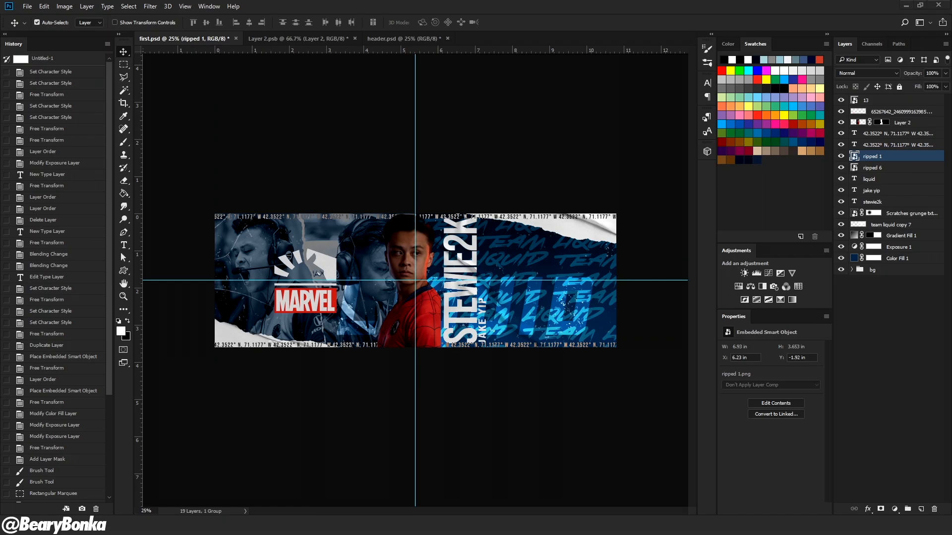
left_click_drag(750, 174, 624, 246)
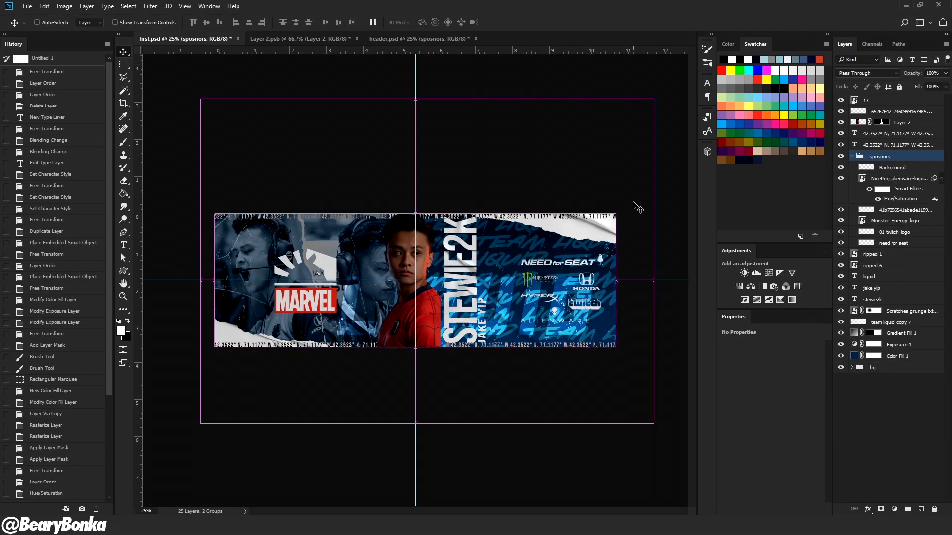
key("ctrl+t")
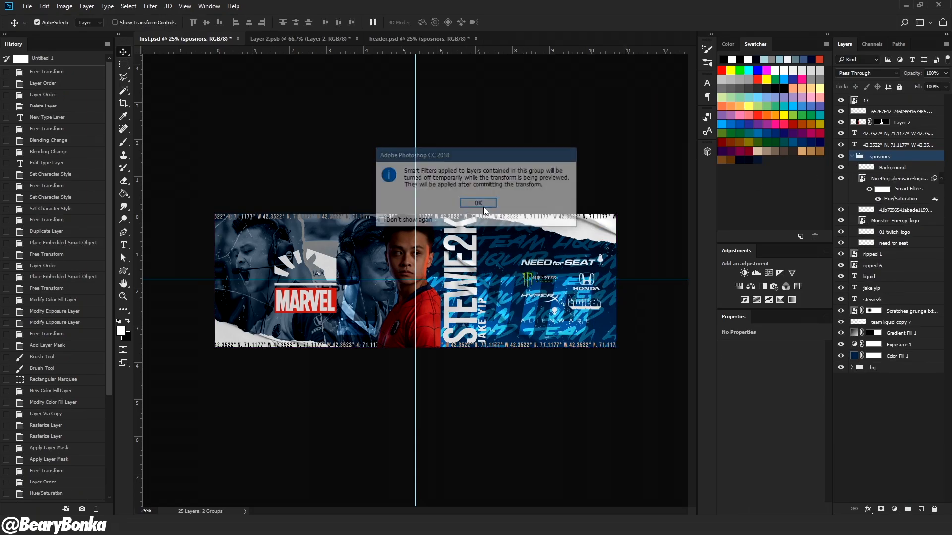
left_click(478, 203)
left_click(438, 22)
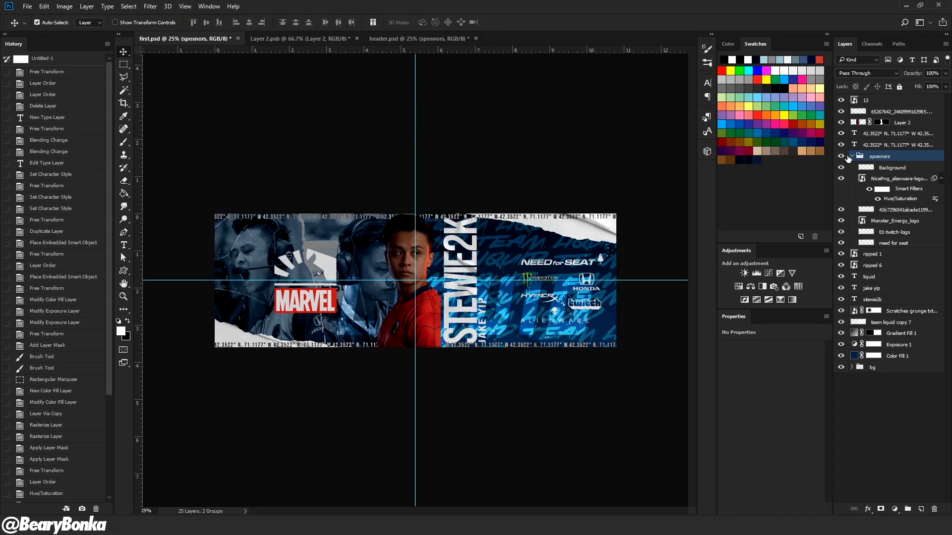
Shift the whole sponsor logos group slightly left and up, between the STEWIE2K lettering and the banner's right edge.
key("ctrl+t")
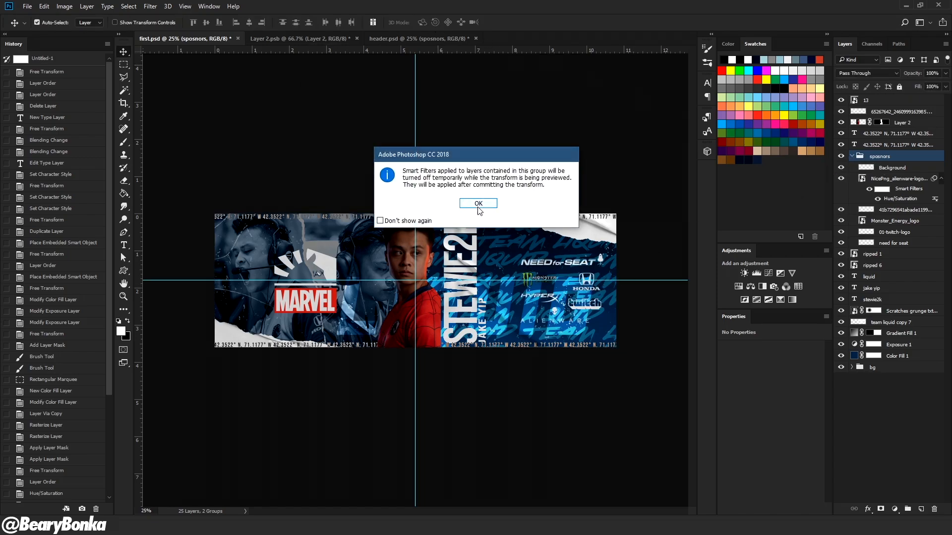
left_click(479, 205)
left_click_drag(573, 286, 560, 283)
key("Return")
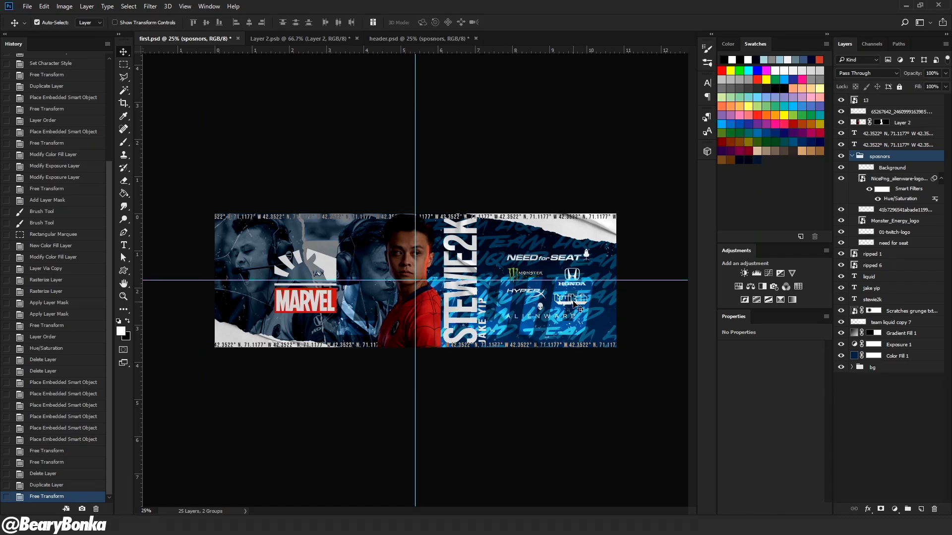
left_click(397, 40)
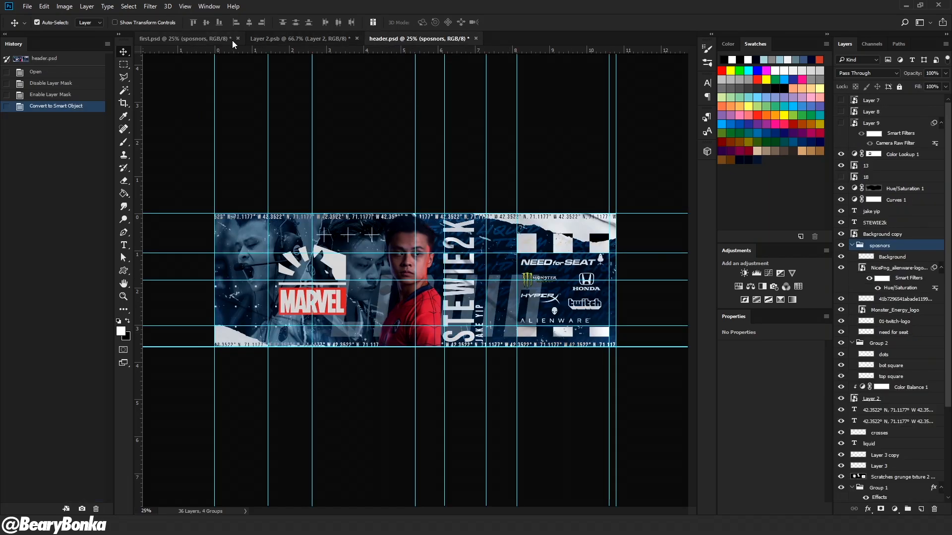
left_click(209, 38)
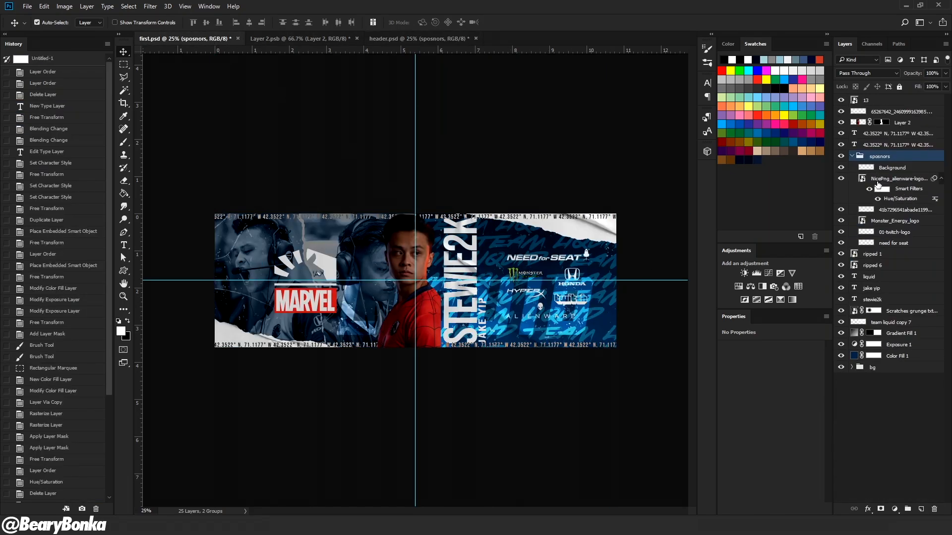
left_click(890, 169)
left_click(841, 168)
left_click(841, 168)
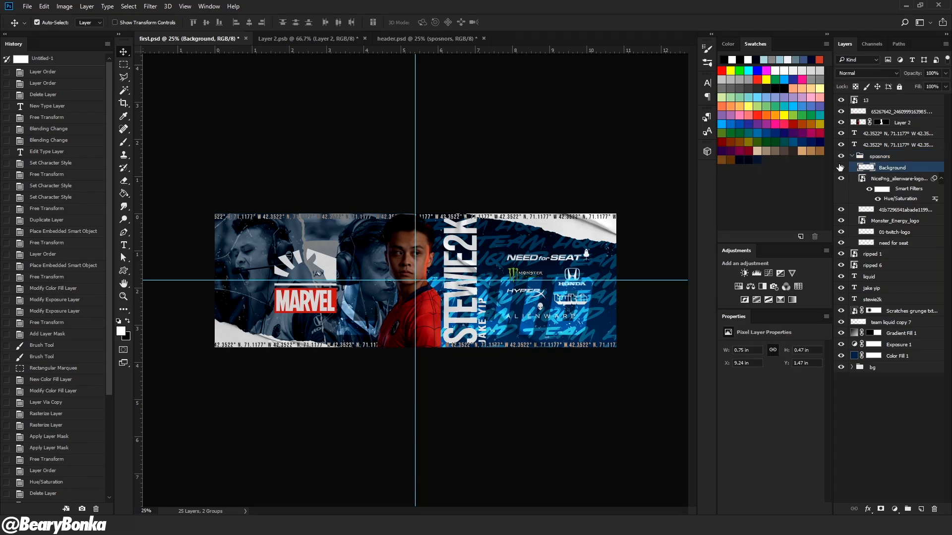
Add a black (000000) solid color fill layer between the sponsor group and ripped 1, and invert its mask to hide it.
left_click(852, 157)
left_click(872, 169)
left_click(895, 509)
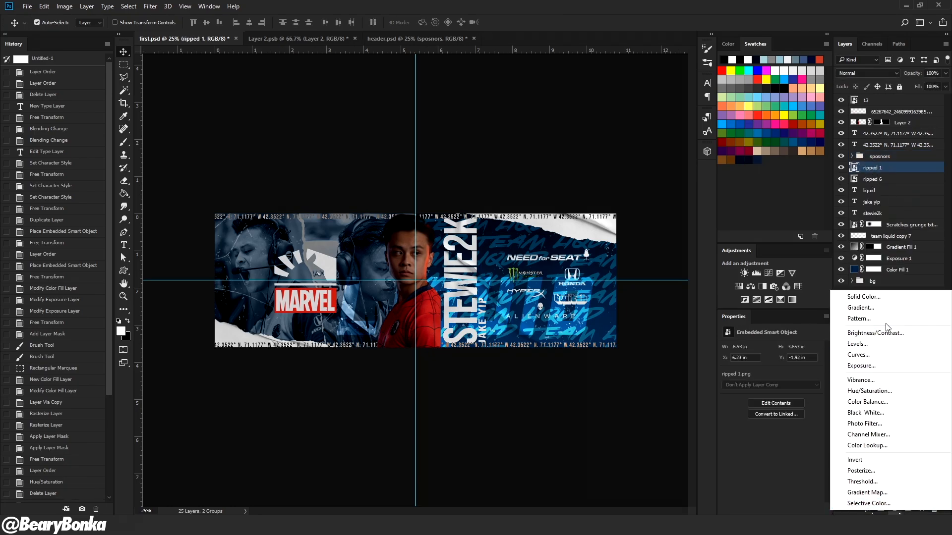
left_click(869, 298)
left_click(493, 366)
left_click(717, 235)
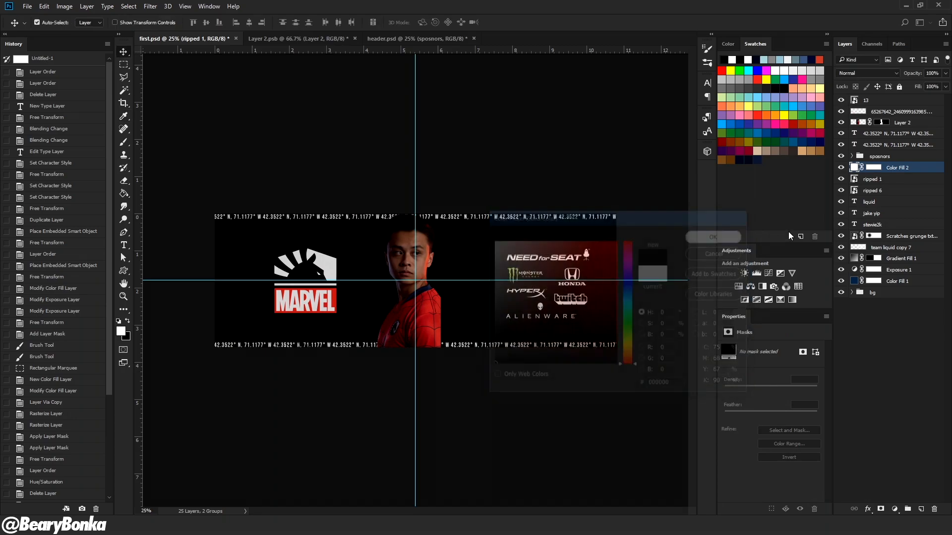
left_click(871, 168)
key("ctrl+i")
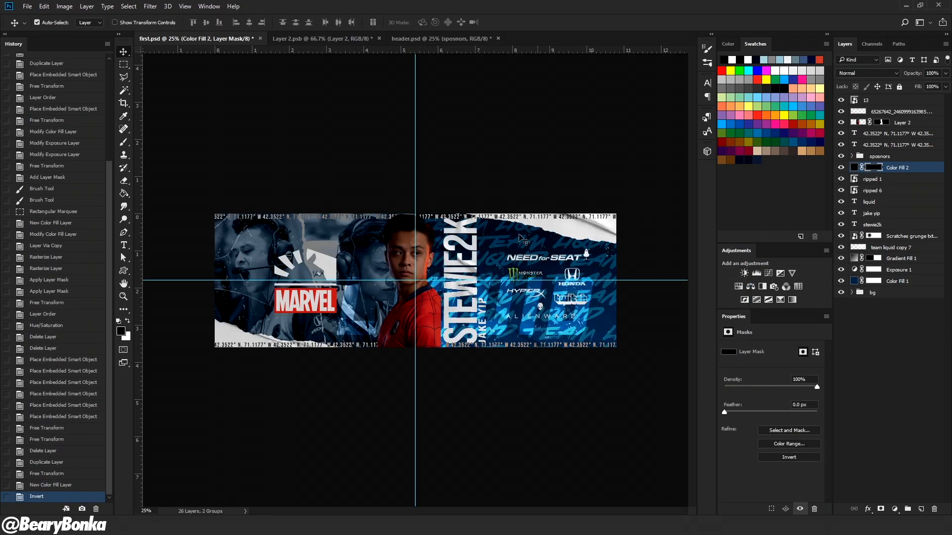
Paint white on the black fill's mask behind the sponsor logos with a soft brush of about 300 px at reduced flow.
key("b")
left_click(556, 274)
key("x")
left_click(551, 278)
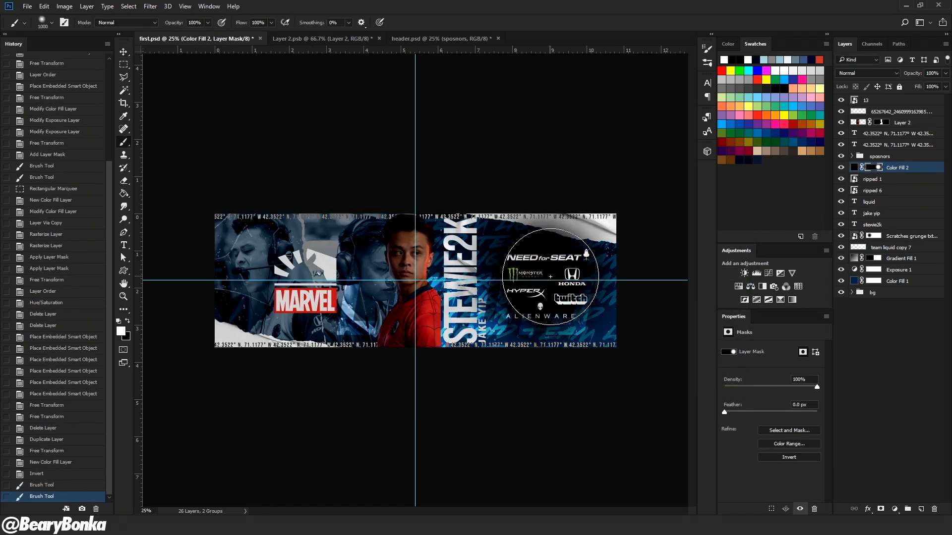
key("ctrl+z")
key("bracketleft")
key("bracketleft")
key("bracketleft")
key("bracketleft")
key("bracketleft")
key("bracketleft")
key("bracketleft")
left_click_drag(244, 25, 194, 24)
mouse_move(552, 311)
left_mouse_down()
mouse_move(521, 262)
mouse_move(515, 272)
mouse_move(521, 304)
mouse_move(549, 317)
mouse_move(582, 282)
mouse_move(529, 258)
mouse_move(542, 273)
mouse_move(528, 267)
mouse_move(566, 264)
mouse_move(519, 281)
left_mouse_up()
key("bracketright")
key("bracketright")
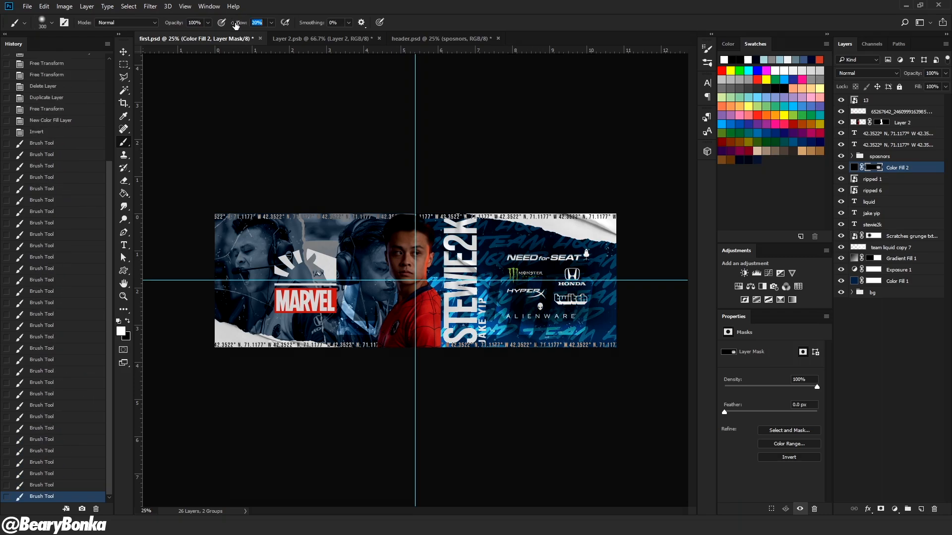
Paint more of the black fill in around the sponsor logos at 16% brush flow, and set that layer's opacity to 65%.
key("shift+1")
key("shift+6")
mouse_move(506, 322)
left_mouse_down()
mouse_move(574, 319)
mouse_move(515, 280)
mouse_move(571, 275)
mouse_move(541, 257)
mouse_move(510, 254)
mouse_move(601, 256)
mouse_move(574, 274)
mouse_move(594, 310)
mouse_move(510, 268)
left_mouse_up()
left_click_drag(496, 256, 499, 255)
left_click(124, 53)
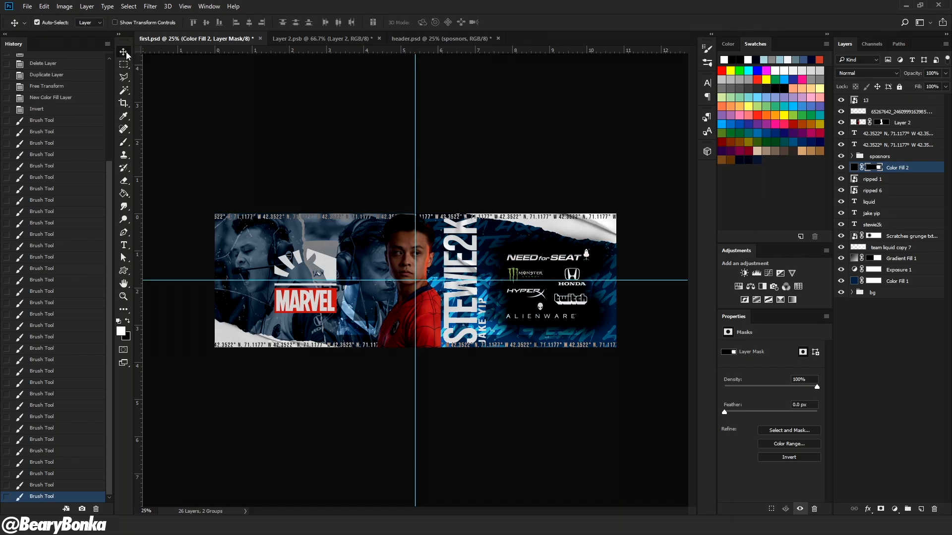
left_click_drag(914, 75, 907, 78)
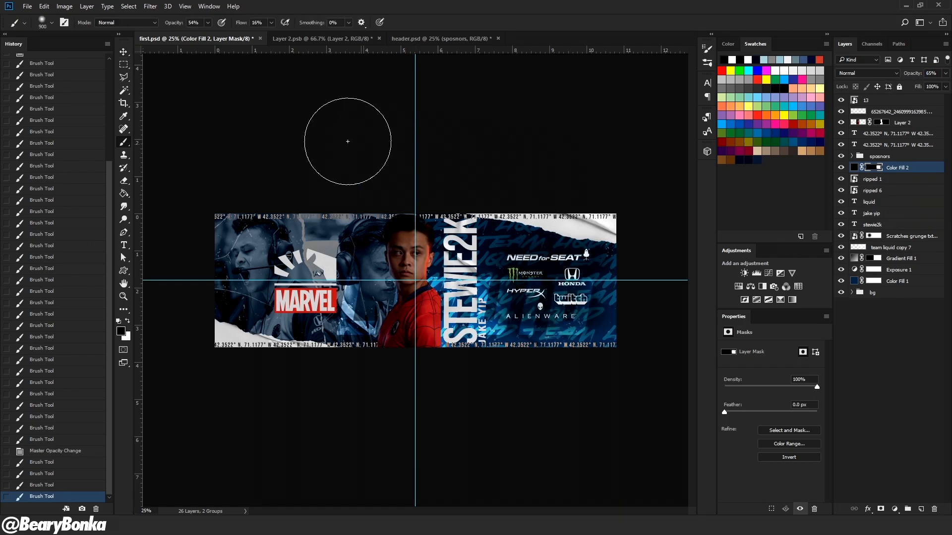
Stamp the 1729 px crosses brush from the DEMO Aesthetic Shape Brushes set onto a new layer above the coordinate texts.
left_click(397, 39)
left_click(213, 40)
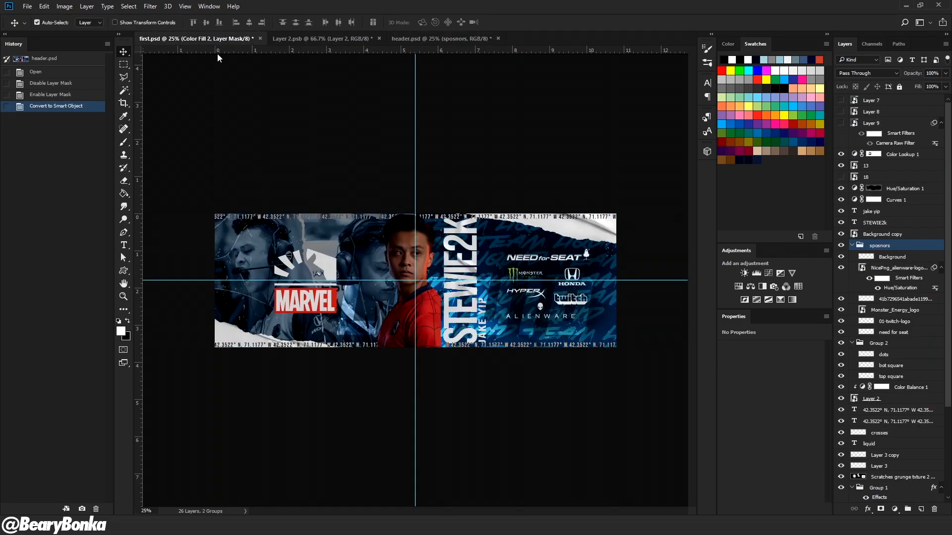
key("b")
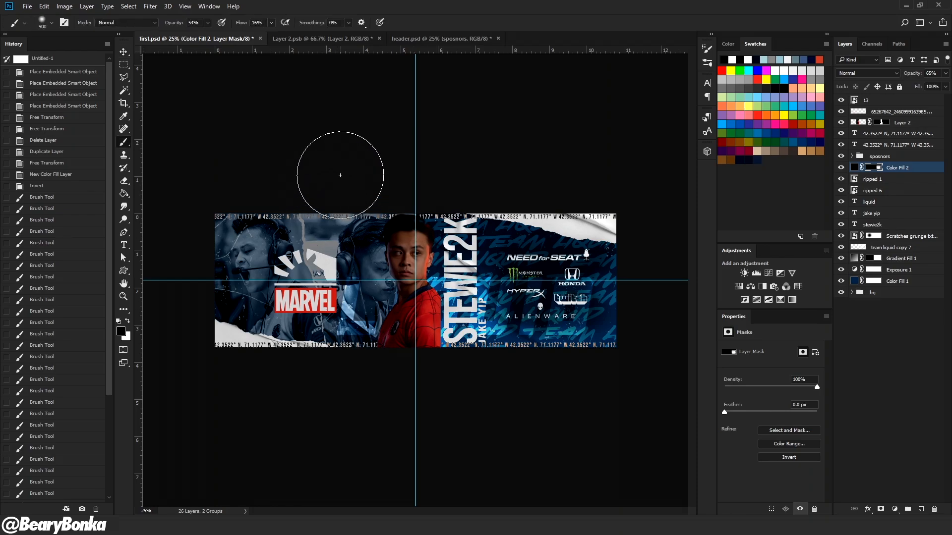
key("x")
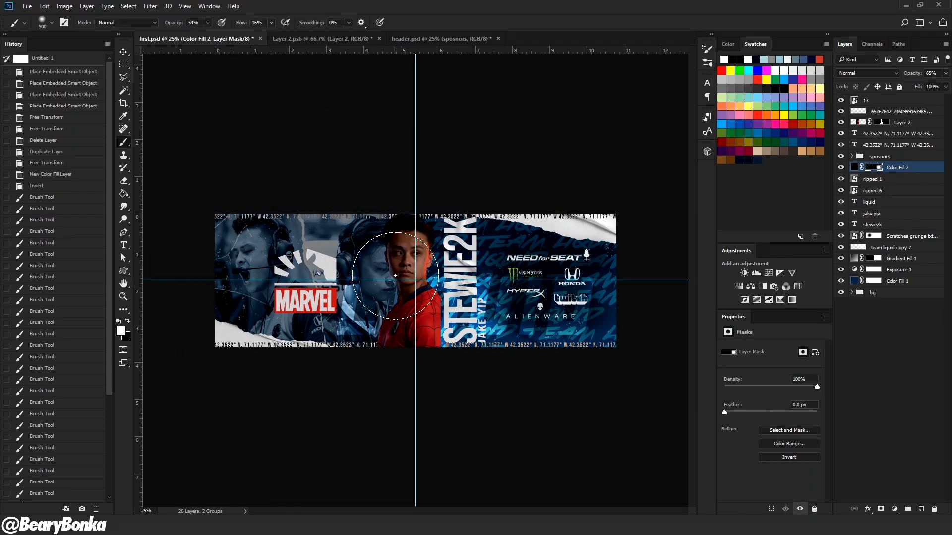
left_click(710, 64)
scroll(608, 221, "down", 1)
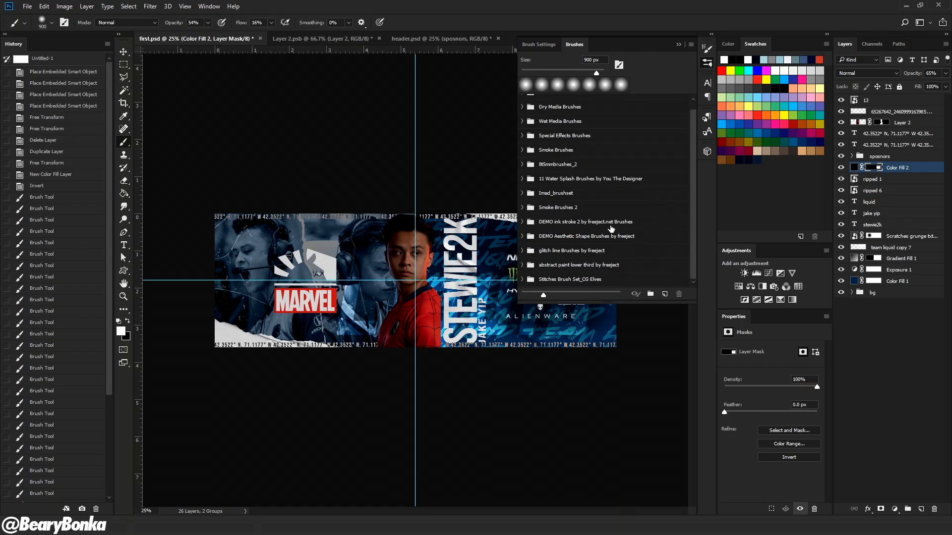
left_click(366, 205)
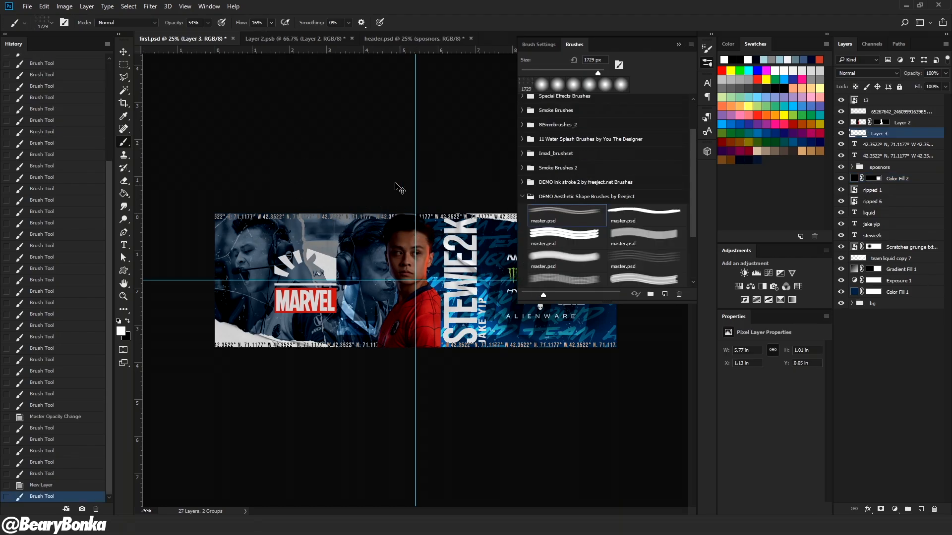
Replace the faint crosses stamp with one at 100% brush opacity and flow, placed at about X 1.74 in and Y 0.3 in.
key("ctrl+z")
left_click_drag(173, 24, 306, 33)
left_click_drag(242, 23, 369, 39)
left_click(386, 216)
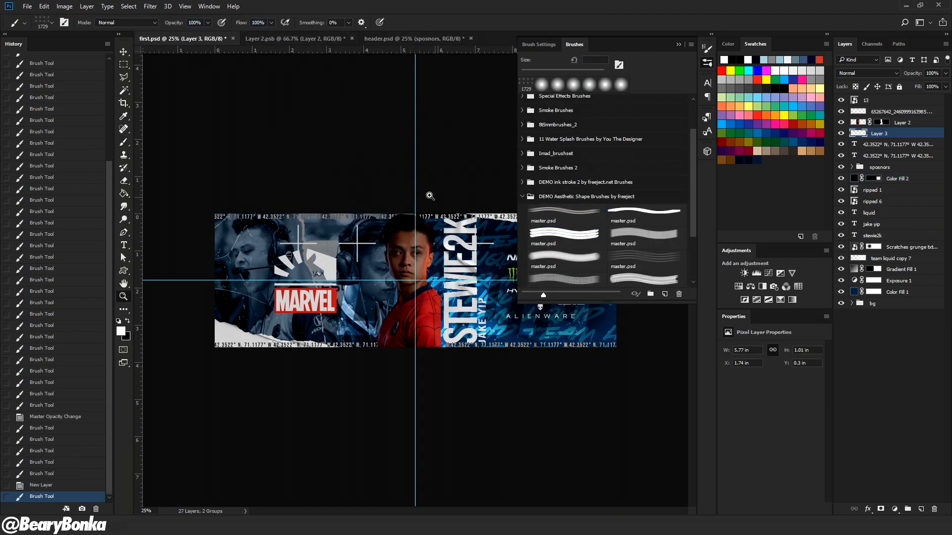
Replace the crosses with a 1100 px stamp, plus small dots around the lower sponsor logos on Layer 3, and save the document.
key("z")
left_click(564, 237)
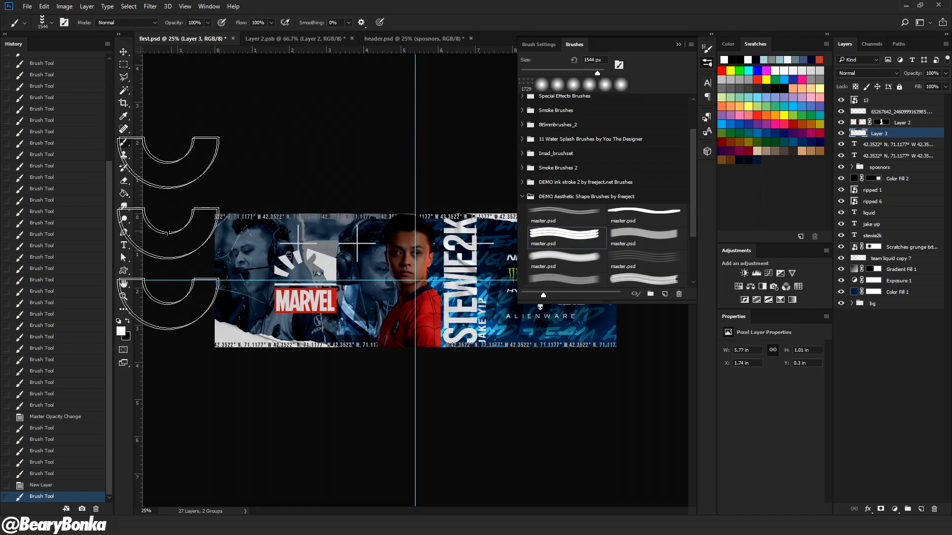
left_click(643, 213)
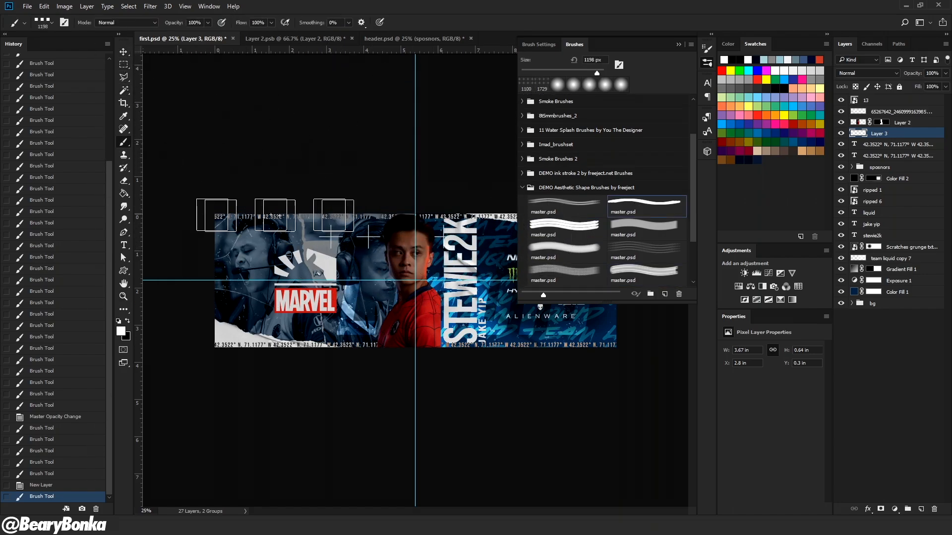
left_click(372, 270)
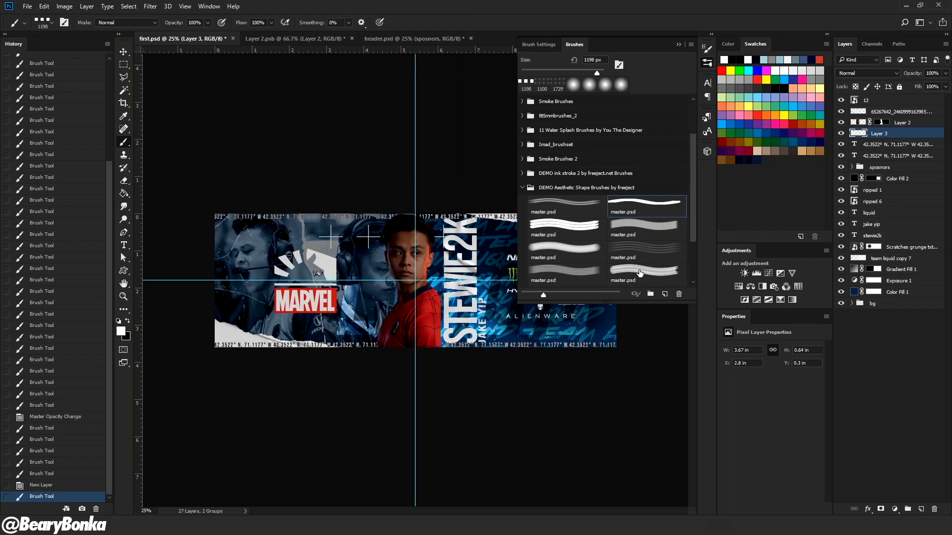
key("ctrl+s")
left_click(123, 52)
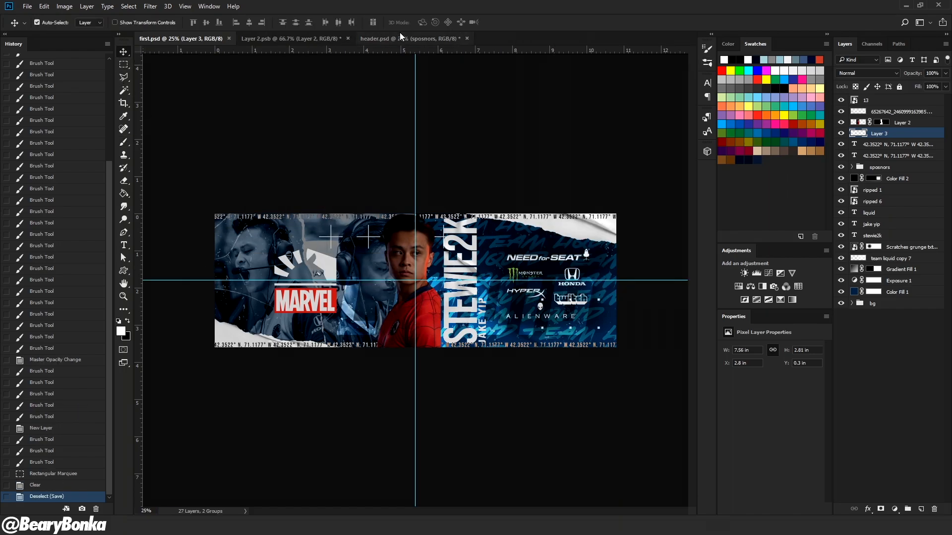
Following the header.psd reference, stamp rows of three white squares above and below the sponsor logos with the squares brush at 700 px.
left_click(397, 37)
left_click(186, 38)
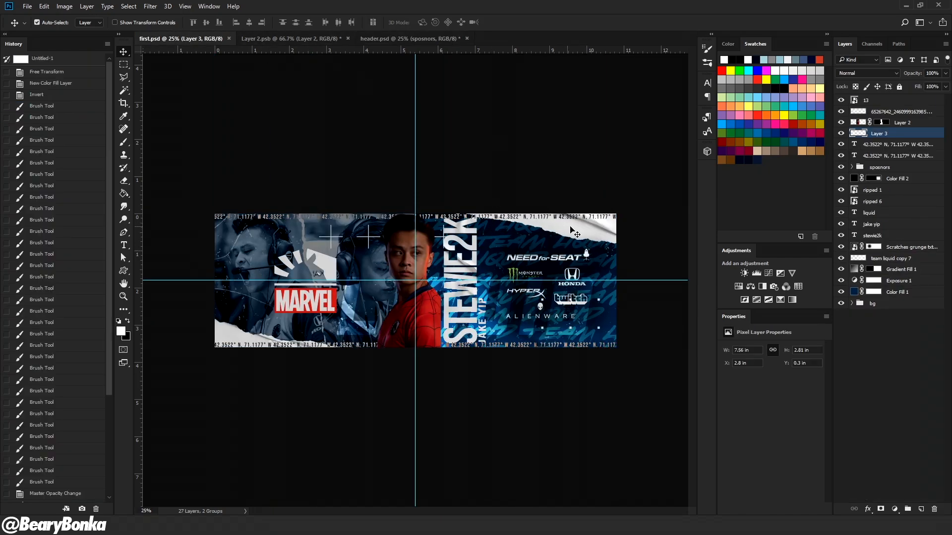
left_click(419, 40)
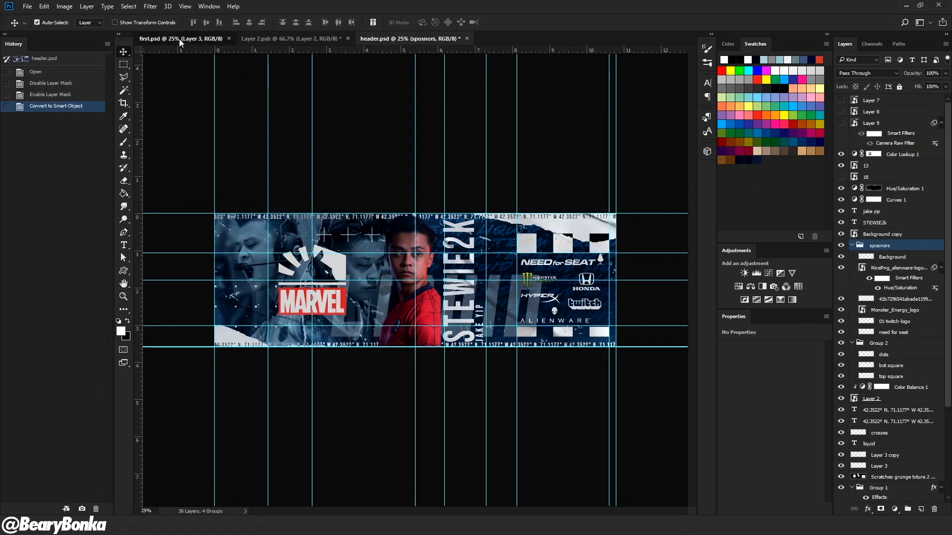
left_click(182, 39)
key("b")
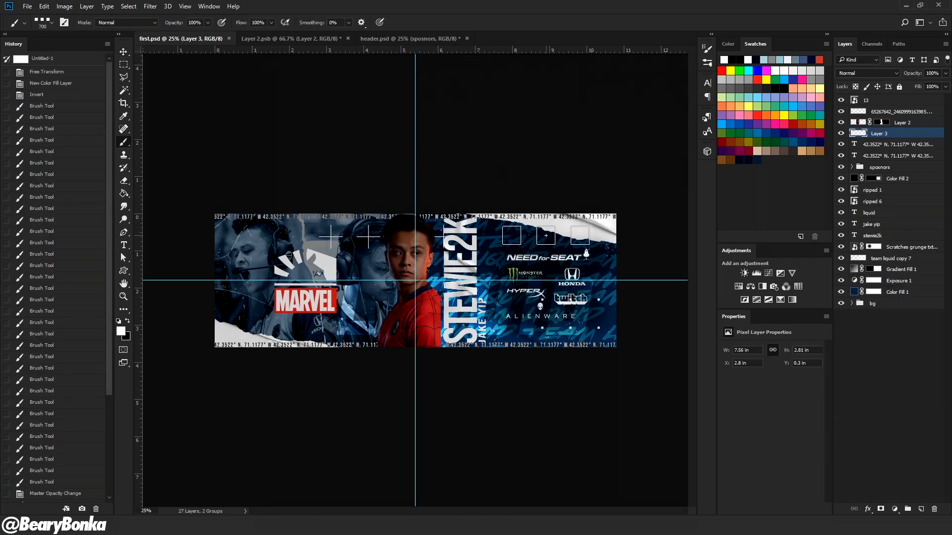
left_click(546, 236)
left_click(546, 333)
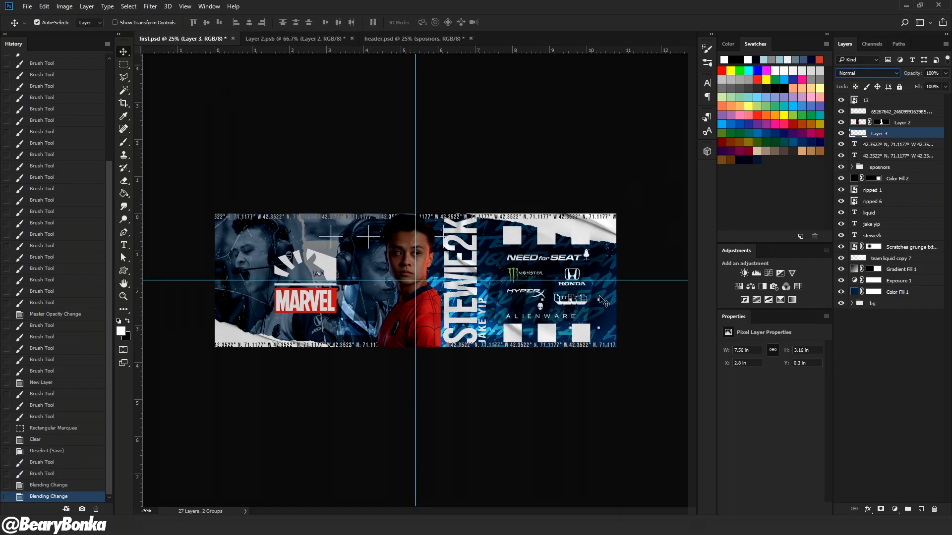
Load the ripped 1 layer's shape as a selection and copy the overlapping parts of Layer 3 to a new layer.
left_click(842, 190)
left_click(857, 190, "ctrl")
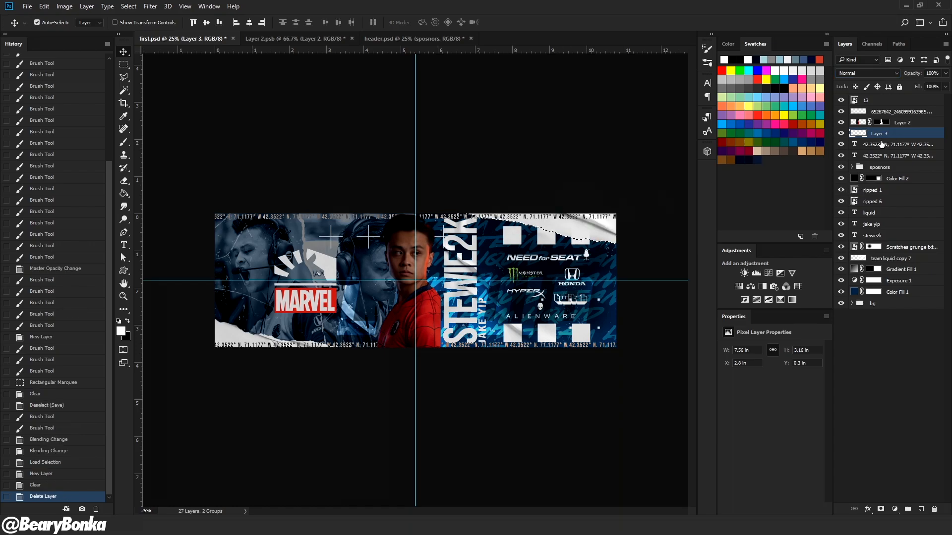
key("ctrl+j")
left_click(841, 134)
left_click(842, 134)
key("ctrl+y")
Turn the copied square pieces over the torn paper black by setting Hue/Saturation Lightness to -100.
key("ctrl+u")
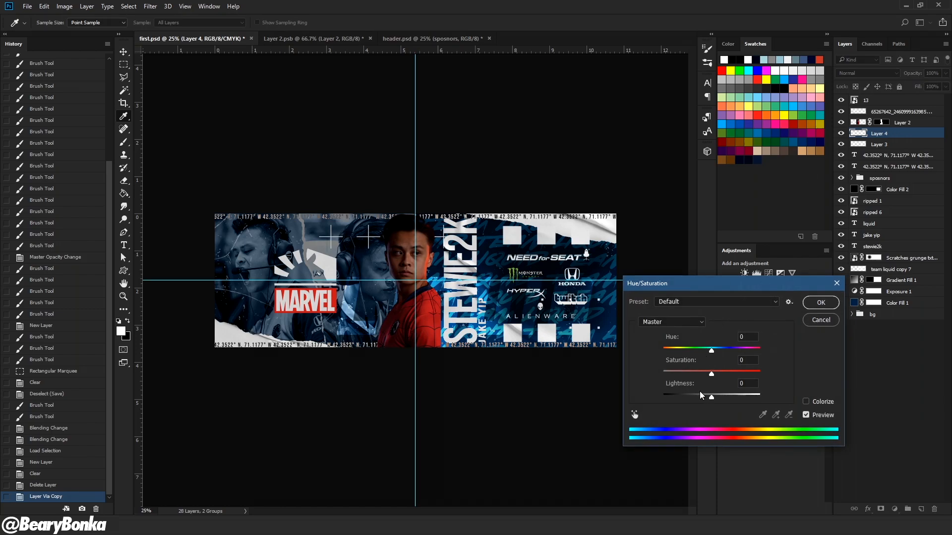
left_click_drag(711, 398, 658, 399)
left_click(821, 303)
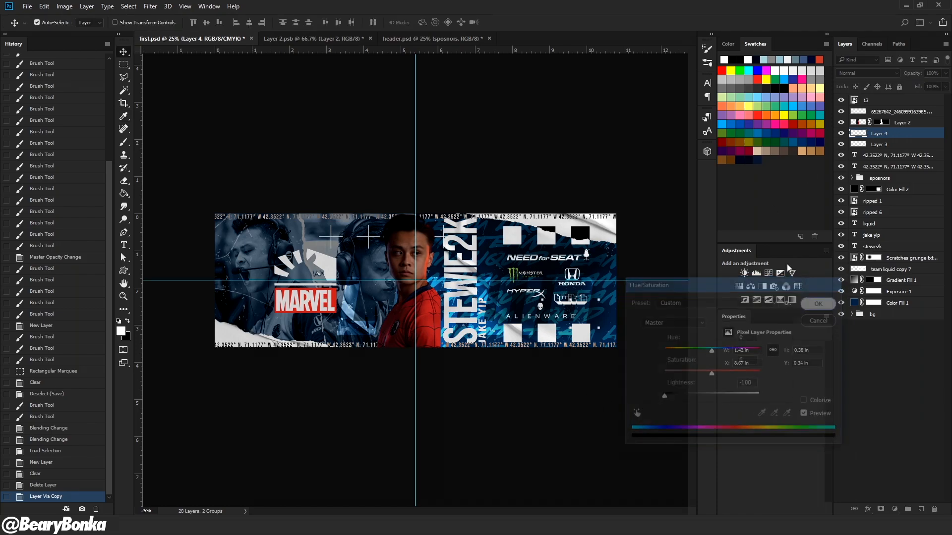
Compare the design with header.psd and check it with and without layer 13.
left_click(412, 40)
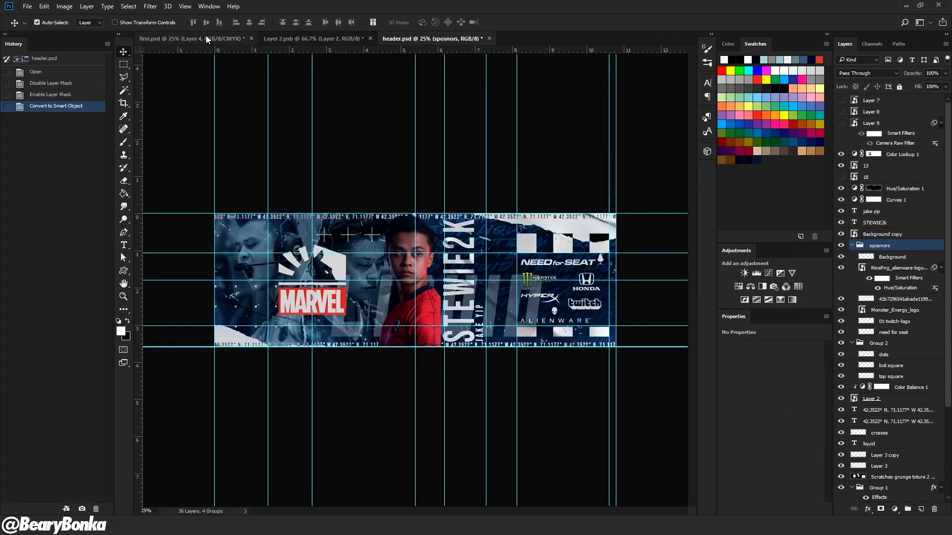
left_click(204, 37)
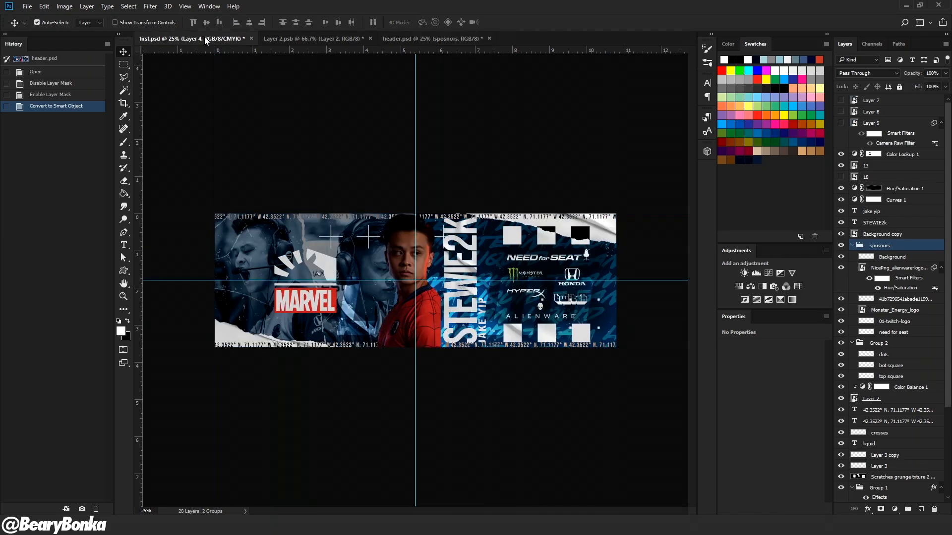
left_click(841, 101)
left_click(841, 100)
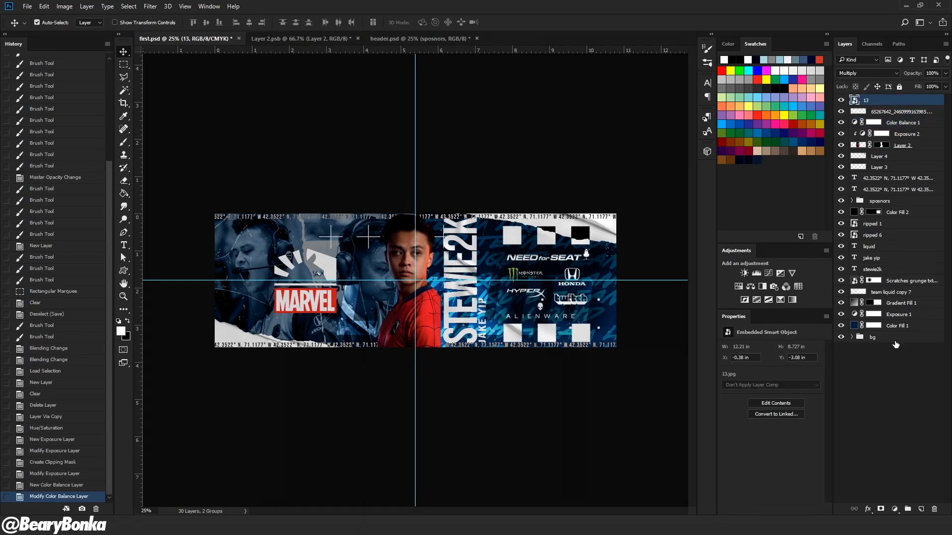
Merge a duplicate of all layers from 13 down to bg, trim it to the 10.8 × 3.6 in canvas, and convert it to a Smart Object.
left_click(892, 337, "shift")
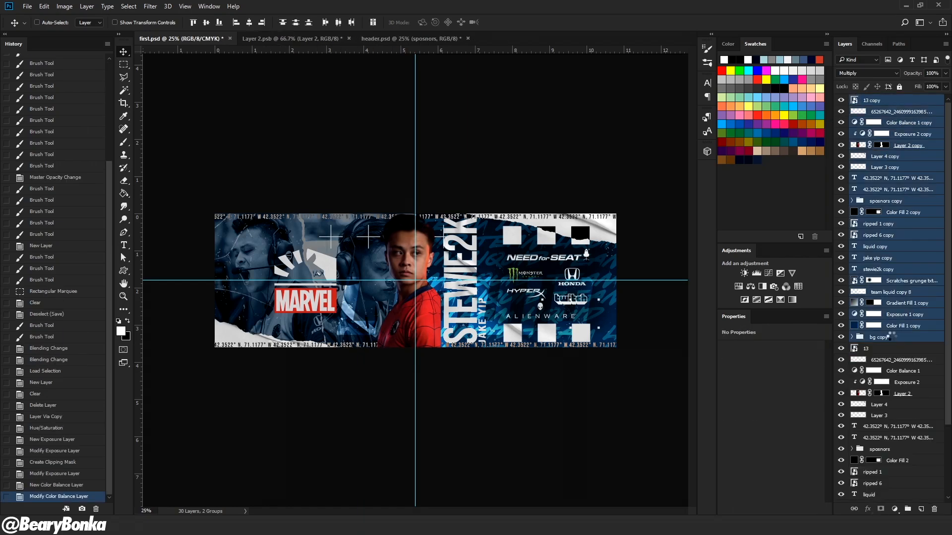
right_click(915, 216)
left_click(818, 183)
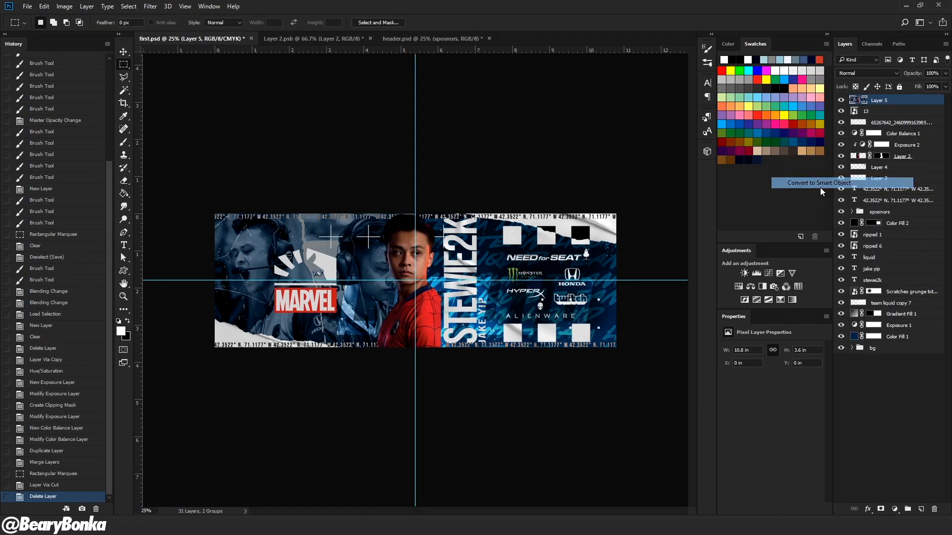
Start a Camera Raw filter on Layer 5 and load the bestover.xmp settings from the Portfolio folder.
left_click(150, 6)
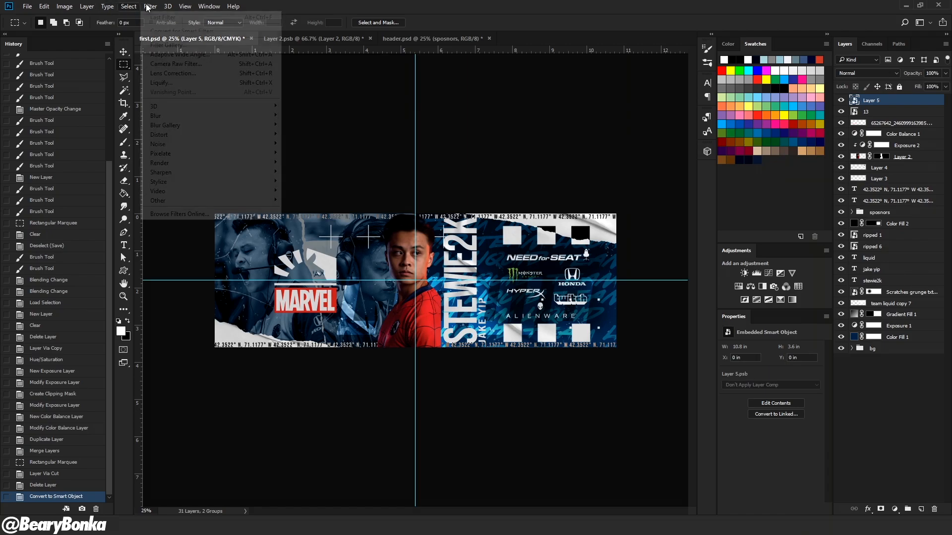
left_click(171, 65)
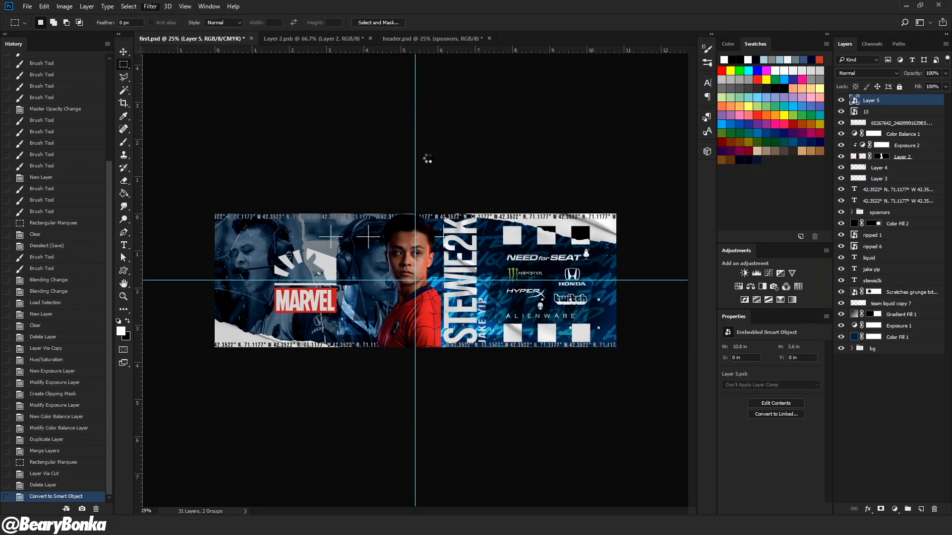
left_click(759, 120)
left_click(786, 214)
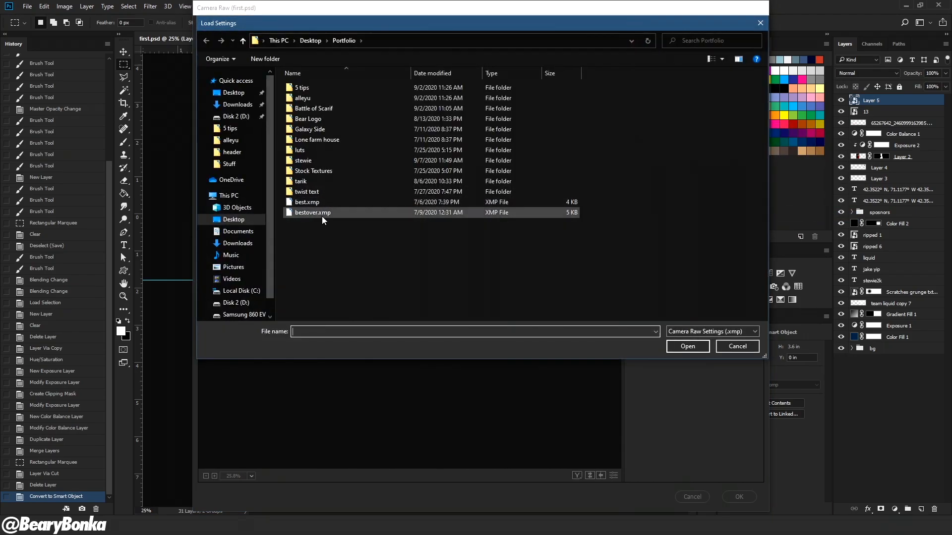
double_click(322, 216)
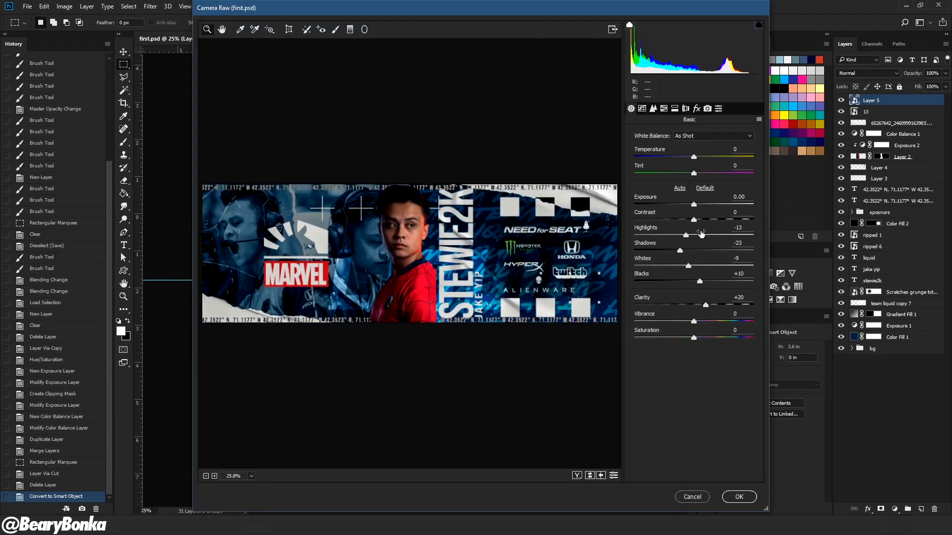
Set the Camera Raw exposure to +0.30 and vibrance to -9.
left_click_drag(693, 205, 698, 205)
mouse_move(695, 322)
left_mouse_down()
mouse_move(708, 325)
mouse_move(688, 326)
left_mouse_up()
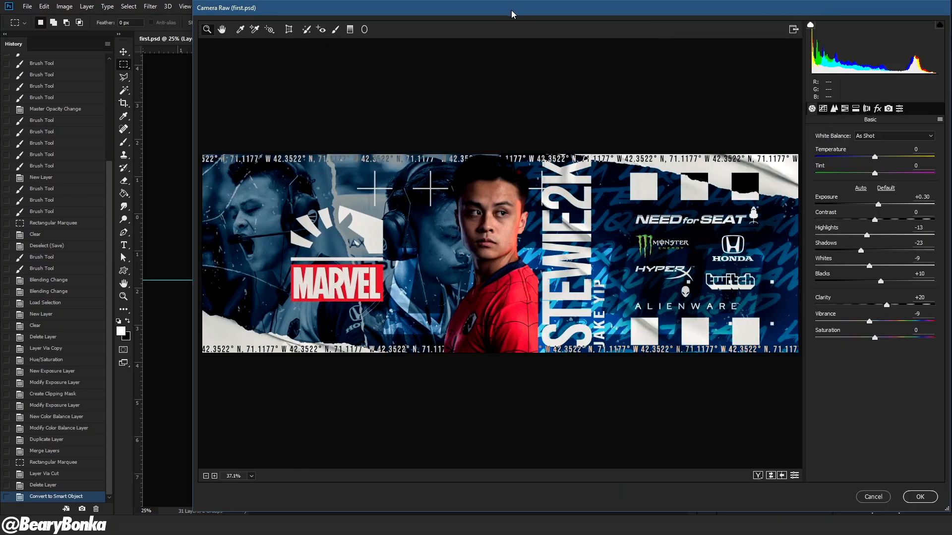
left_click_drag(511, 11, 438, 5)
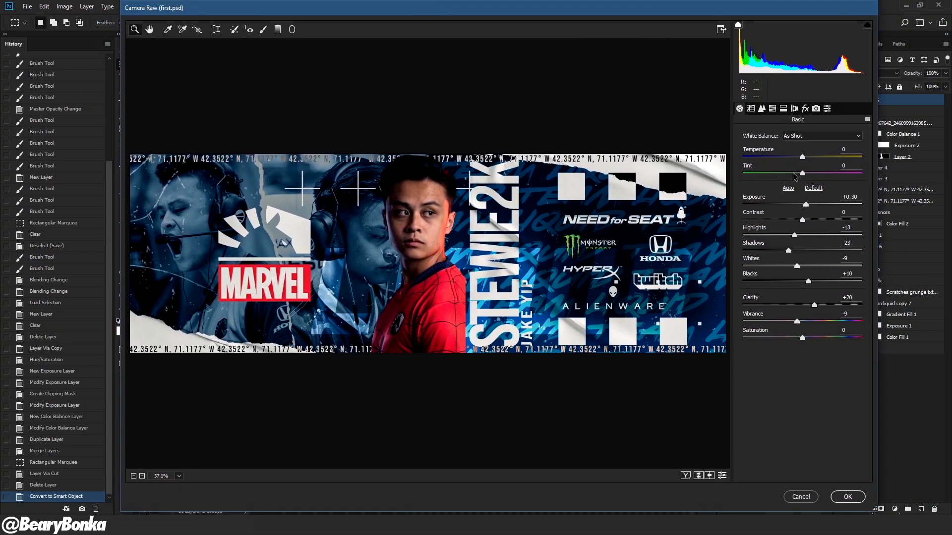
Fine-tune the Blues and Purples hues in the Camera Raw HSL settings and apply the filter.
left_click(772, 109)
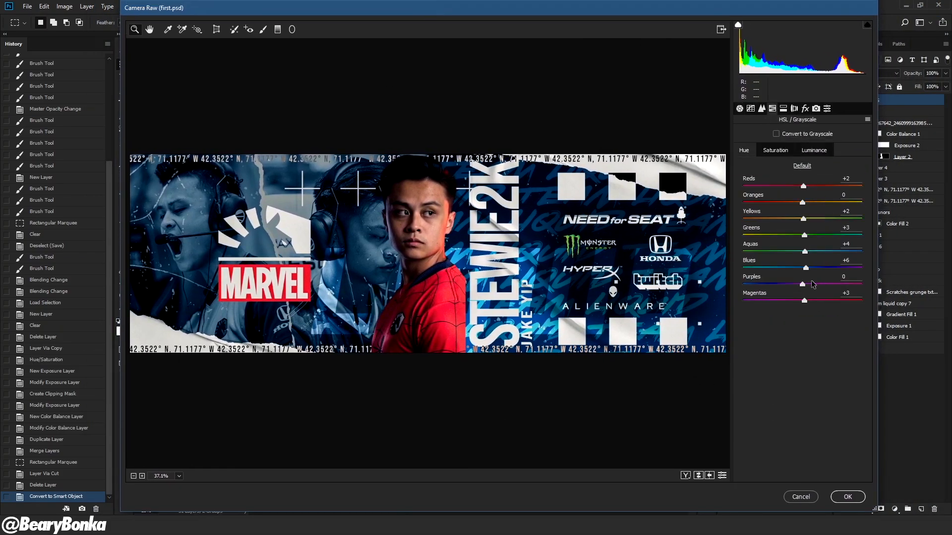
mouse_move(807, 271)
left_mouse_down()
mouse_move(798, 271)
mouse_move(808, 271)
left_mouse_up()
left_click_drag(801, 286, 792, 285)
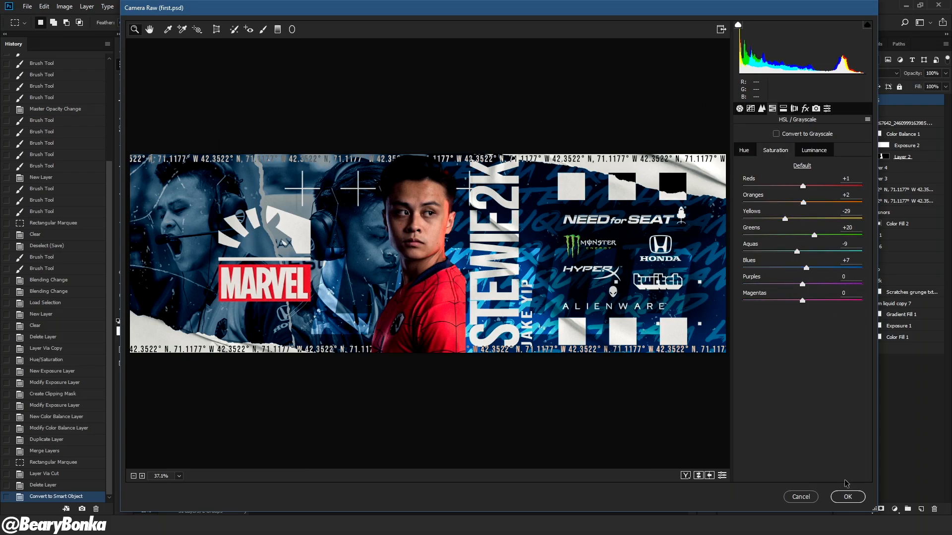
left_click(839, 500)
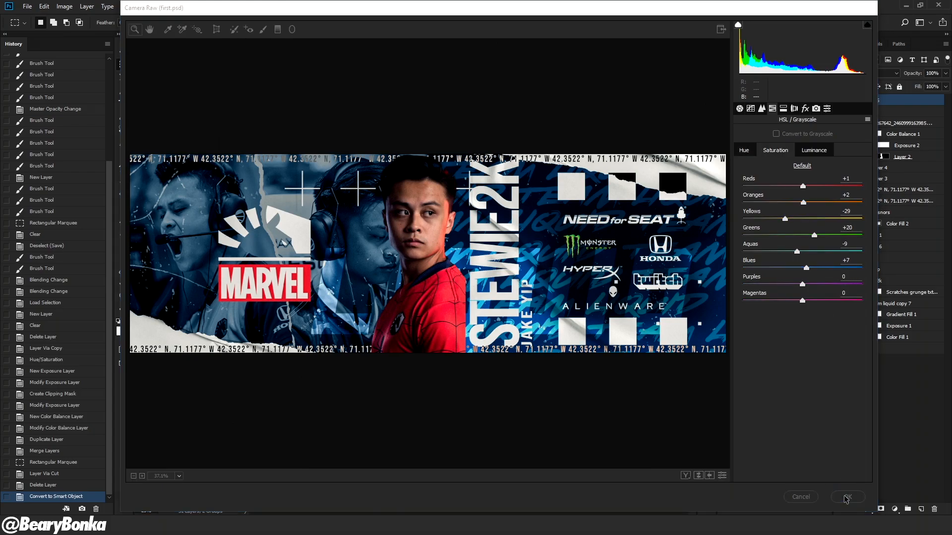
Compare the header with and without the Camera Raw grading on Layer 5.
left_click(842, 101)
left_click(842, 101)
left_click(841, 101)
left_click(842, 101)
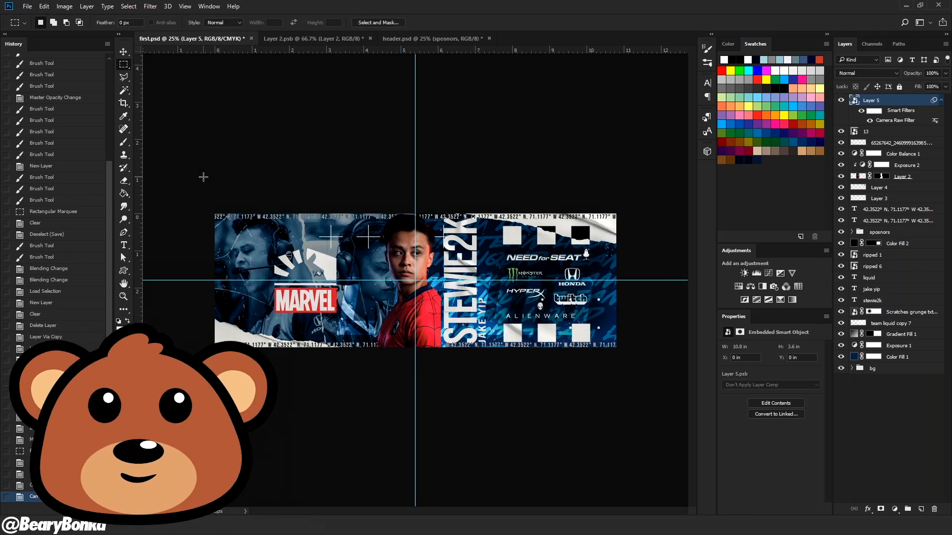
Compare the graded first.psd with the header.psd reference, collapsing Group 2 in header.psd while examining its layers.
left_click(432, 39)
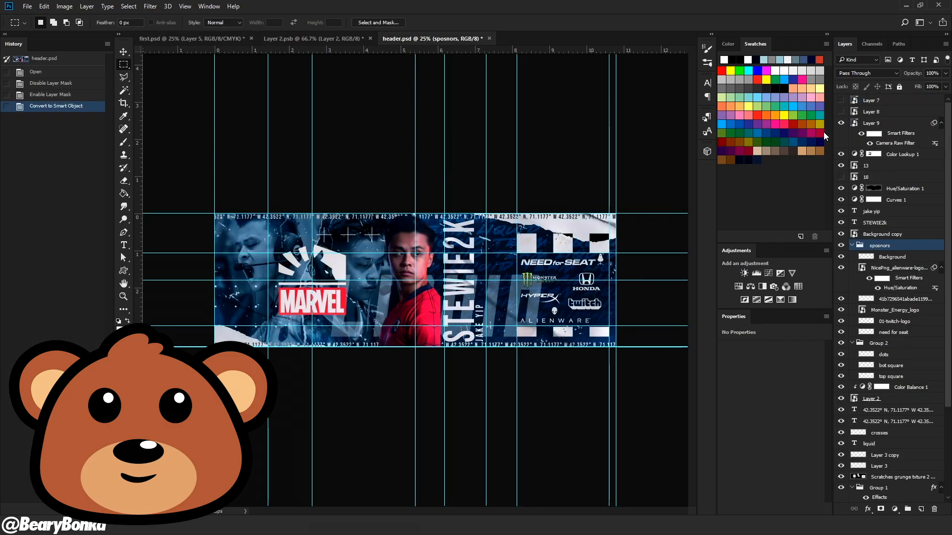
left_click(214, 40)
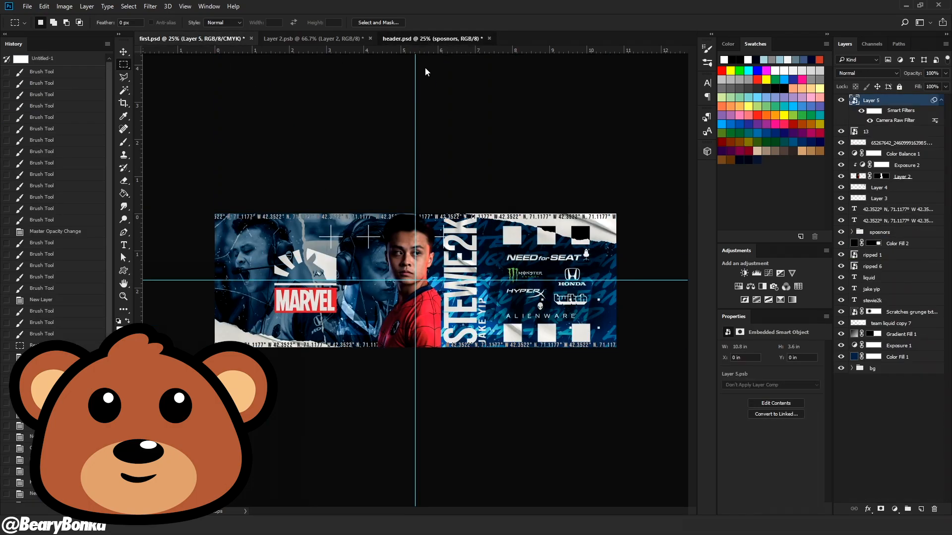
left_click(427, 41)
left_click(220, 40)
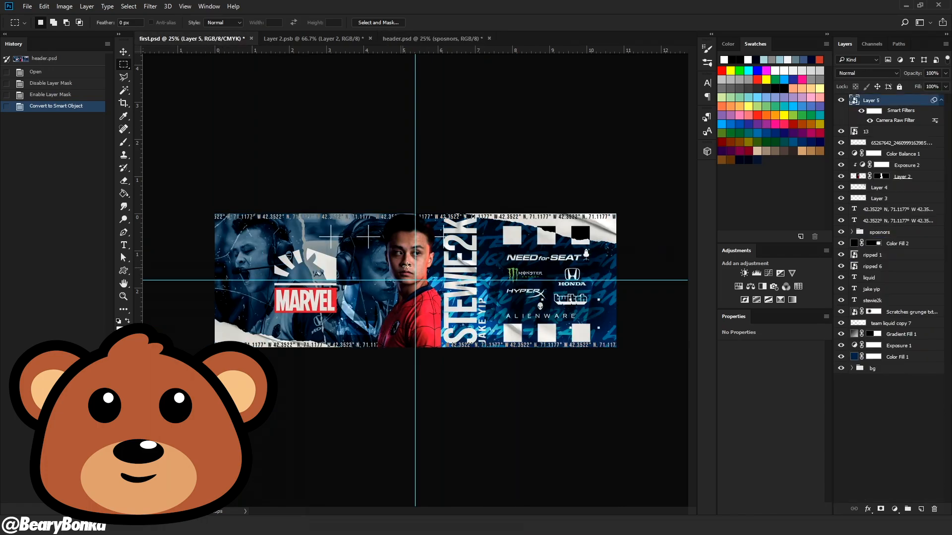
left_click(413, 39)
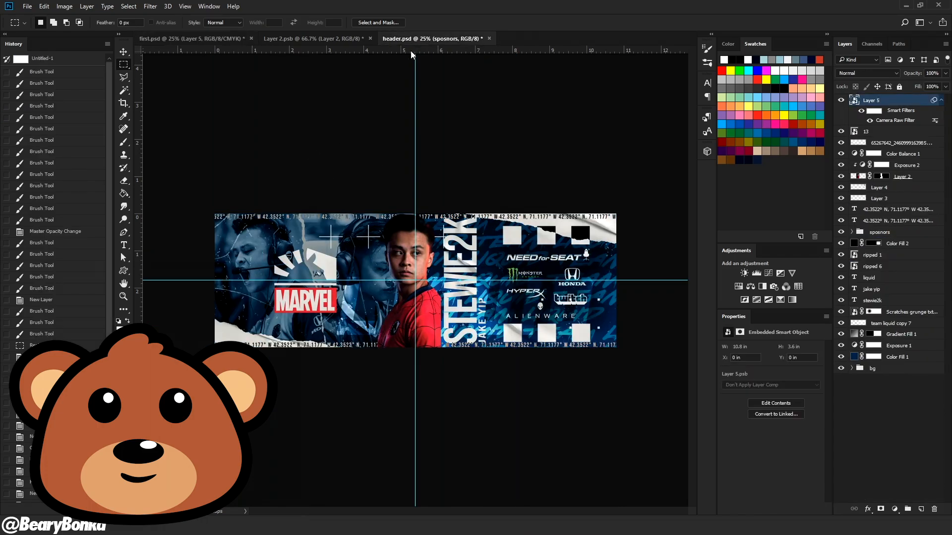
left_click(169, 37)
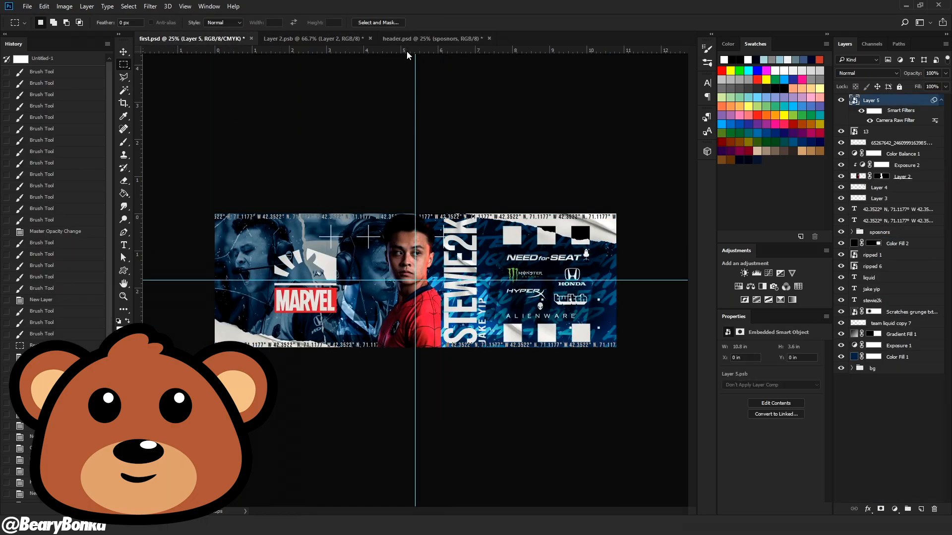
left_click(124, 52)
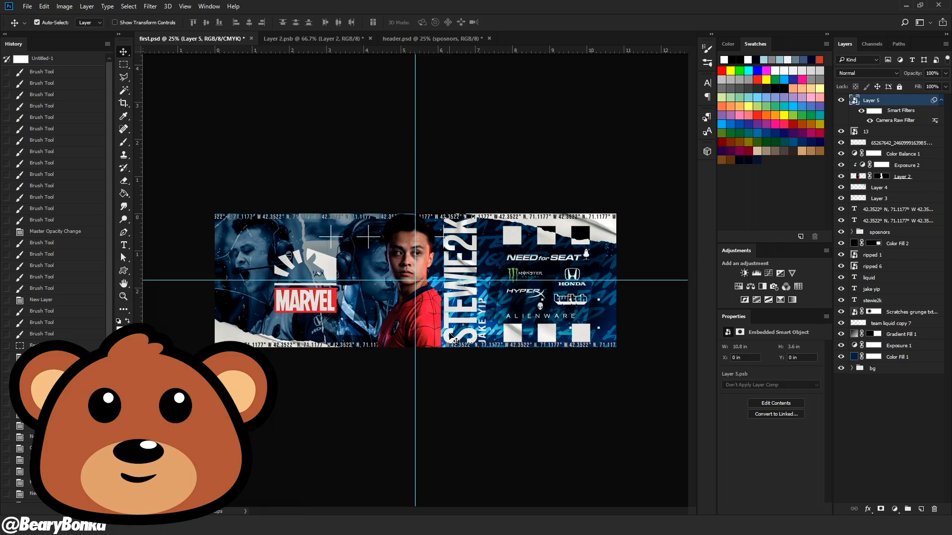
key("m")
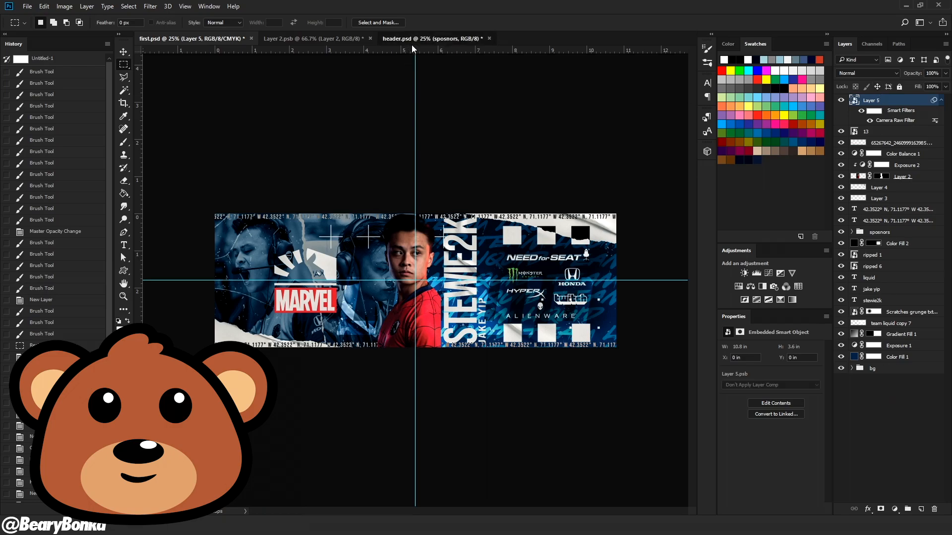
left_click(431, 39)
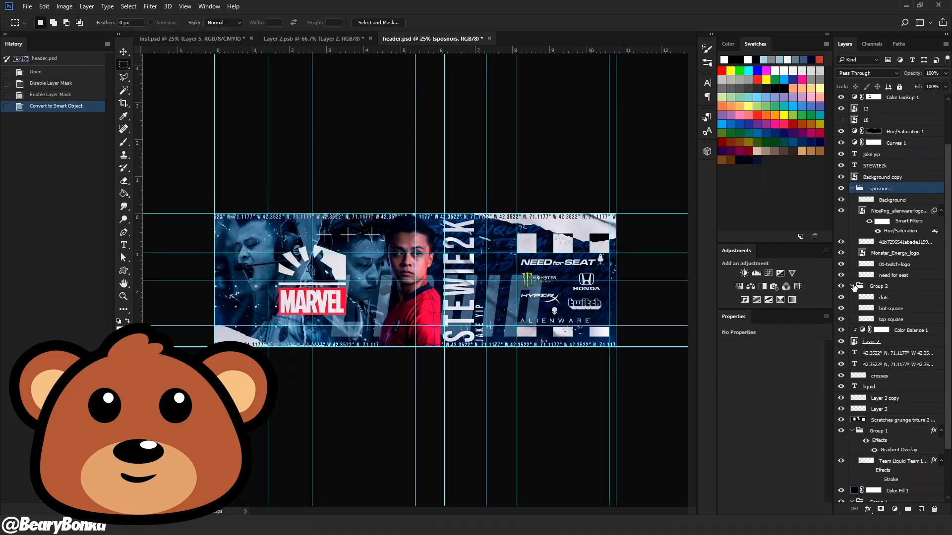
left_click(852, 286)
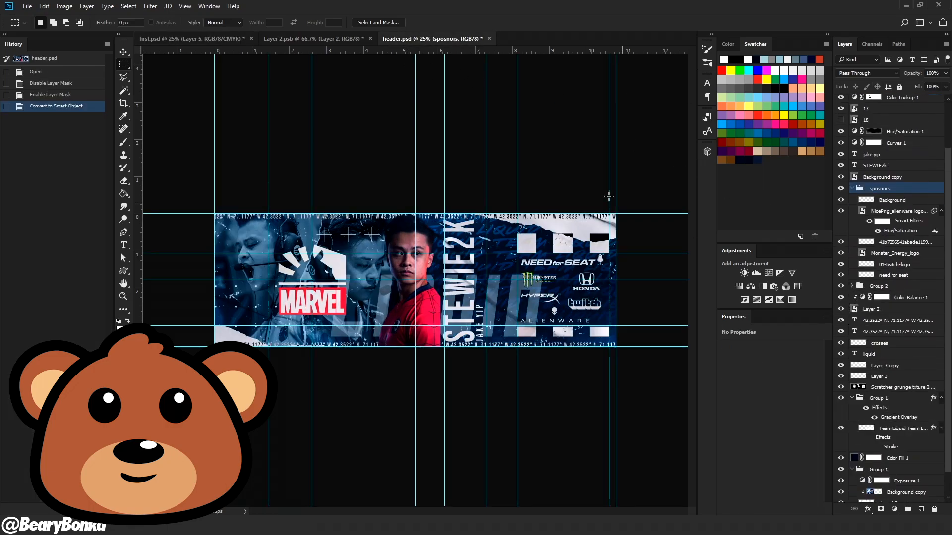
left_click(200, 39)
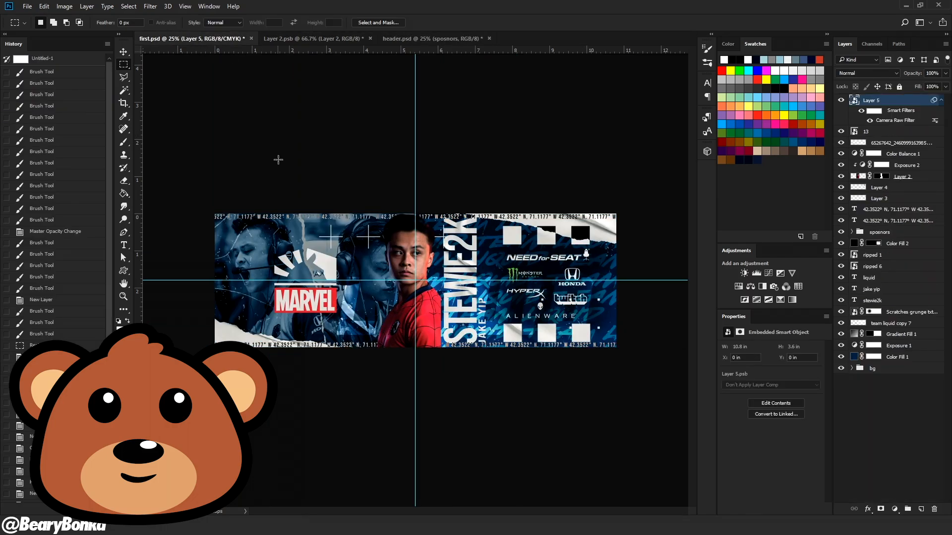